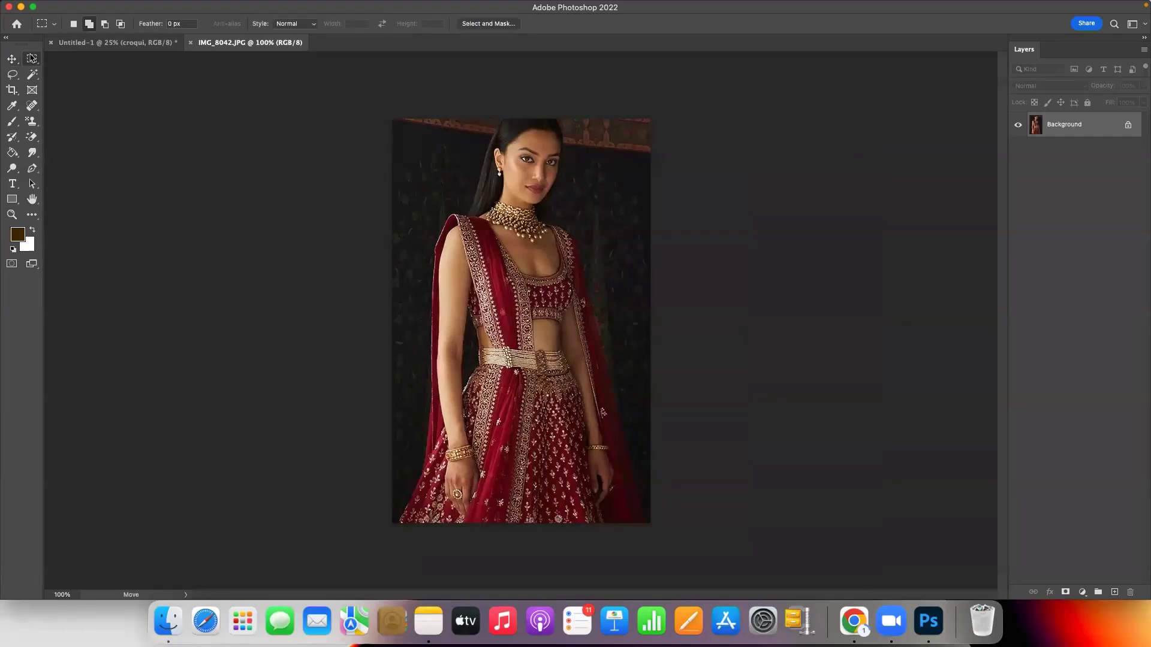
Step: Paste the bridal photo crop beside the croqui and enlarge it with Free Transform
{"action": "key", "text": "ctrl+c"}
{"action": "left_click", "coordinate": [117, 42]}
{"action": "key", "text": "ctrl+v"}
{"action": "key", "text": "ctrl+t"}
{"action": "left_click_drag", "start_coordinate": [359, 207], "coordinate": [387, 232]}
{"action": "key", "text": "Return"}
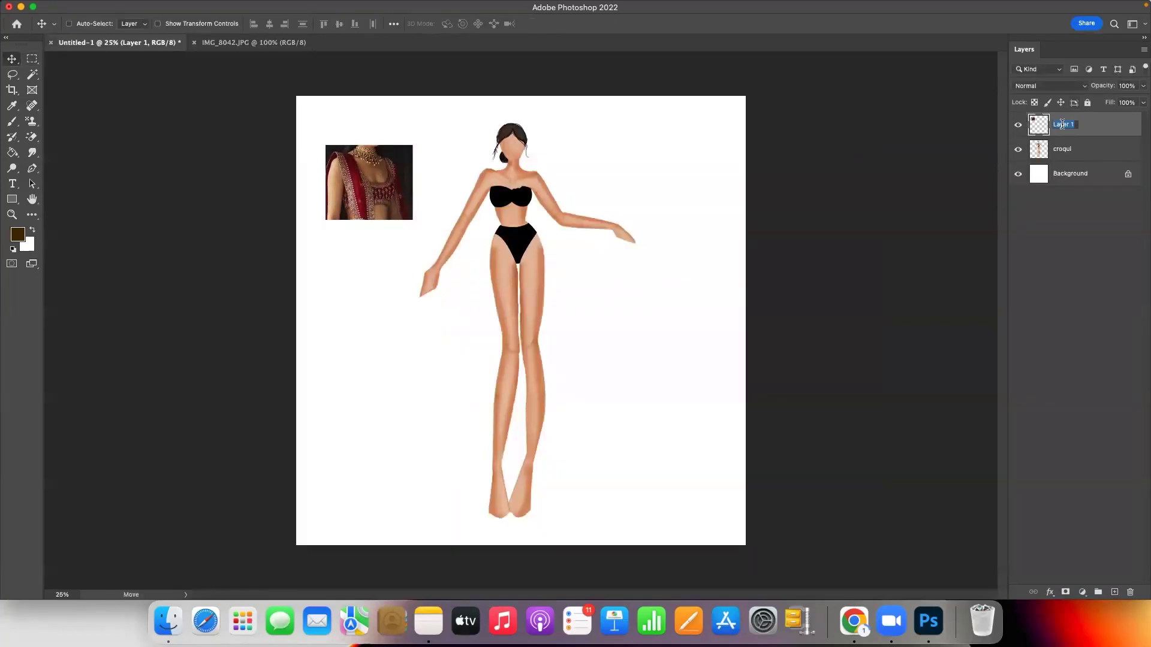
{"action": "type", "text": "refrece"}
{"action": "key", "text": "ctrl+plus"}
Step: Sample two reds from the photo and paint them as swatch dots beside the figure
{"action": "key", "text": "i"}
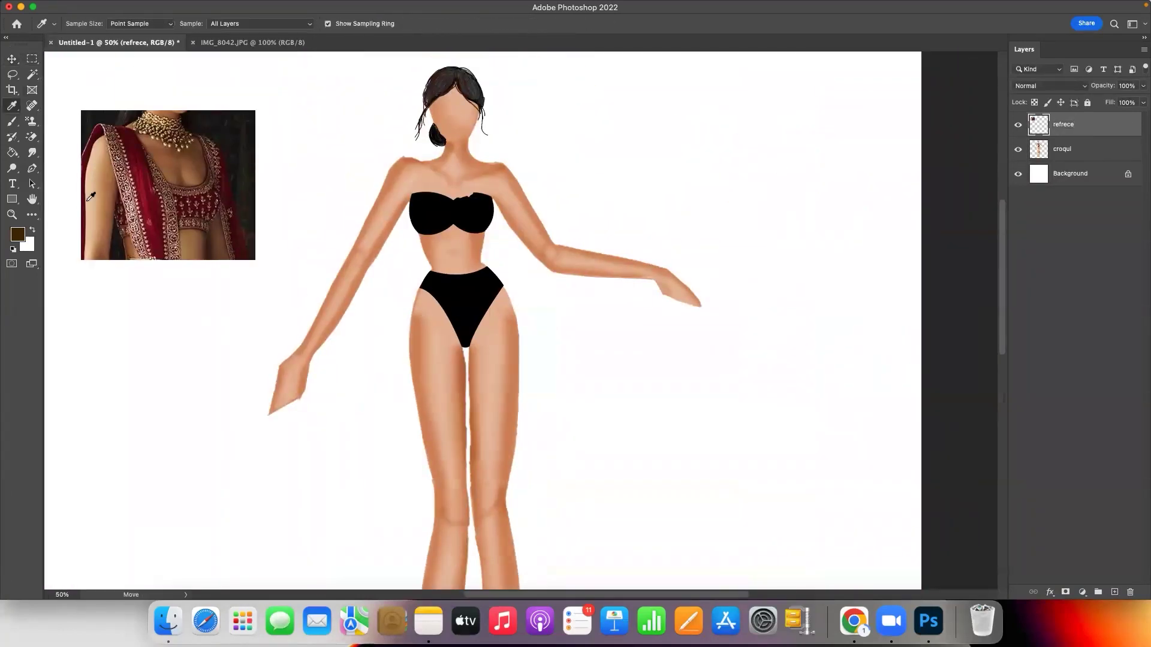
{"action": "key", "text": "b"}
{"action": "left_click", "coordinate": [825, 114]}
{"action": "key", "text": "i"}
{"action": "left_click", "coordinate": [153, 196]}
{"action": "key", "text": "b"}
{"action": "left_click", "coordinate": [826, 162]}
{"action": "key", "text": "i"}
{"action": "left_click", "coordinate": [188, 213]}
Step: Sample pale peach and pale pink tones and paint them as further swatch dots
{"action": "left_click_drag", "start_coordinate": [188, 212], "coordinate": [135, 199]}
{"action": "key", "text": "b"}
{"action": "left_click", "coordinate": [826, 213]}
{"action": "key", "text": "i"}
{"action": "left_click", "coordinate": [173, 216]}
{"action": "left_click", "coordinate": [133, 211]}
{"action": "key", "text": "b"}
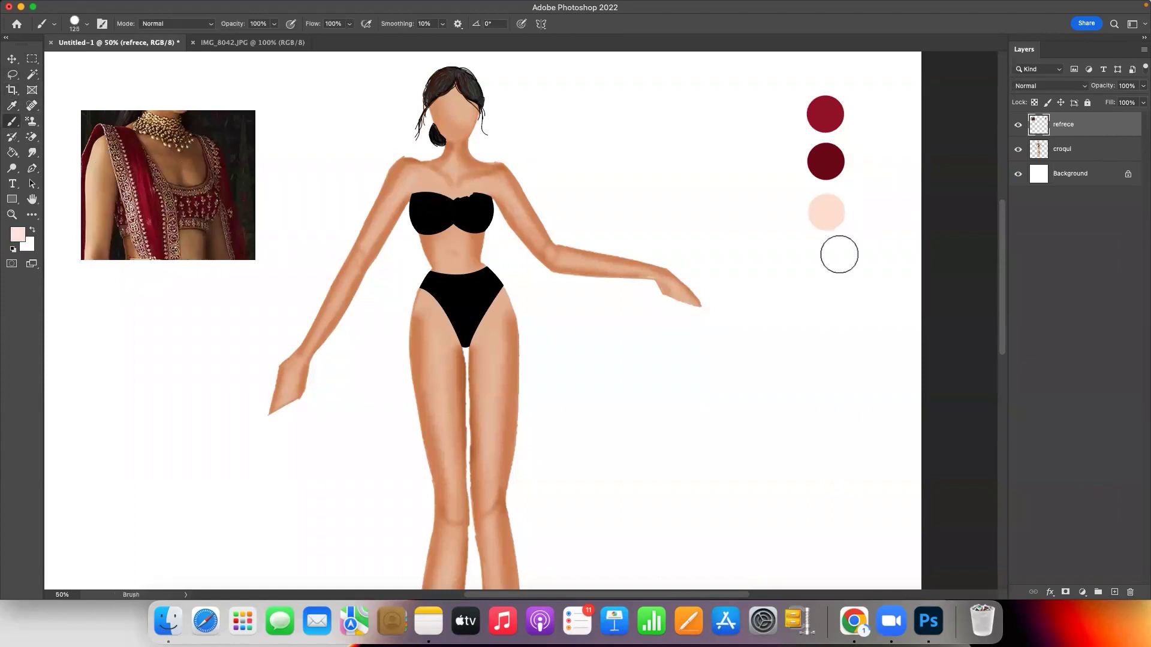
{"action": "left_click", "coordinate": [830, 264]}
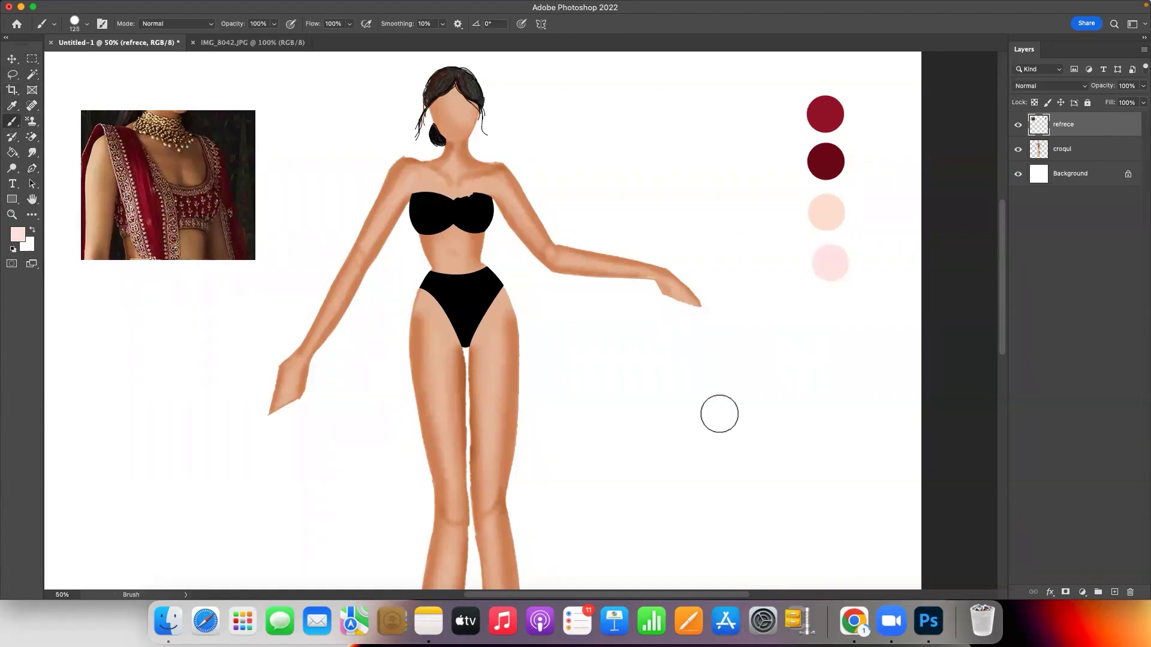
Step: Draw the red choli bodice outline as a Pen tool shape over the torso
{"action": "key", "text": "p"}
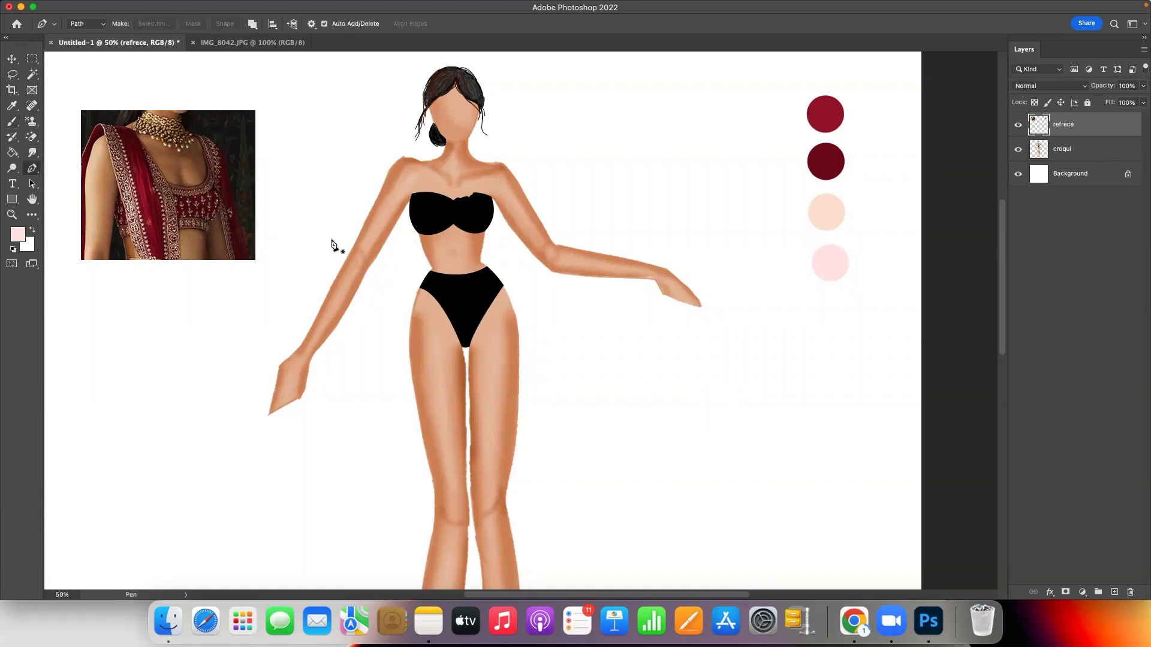
{"action": "key", "text": "super+1"}
{"action": "left_click", "coordinate": [451, 262]}
{"action": "left_click_drag", "start_coordinate": [451, 265], "coordinate": [582, 229]}
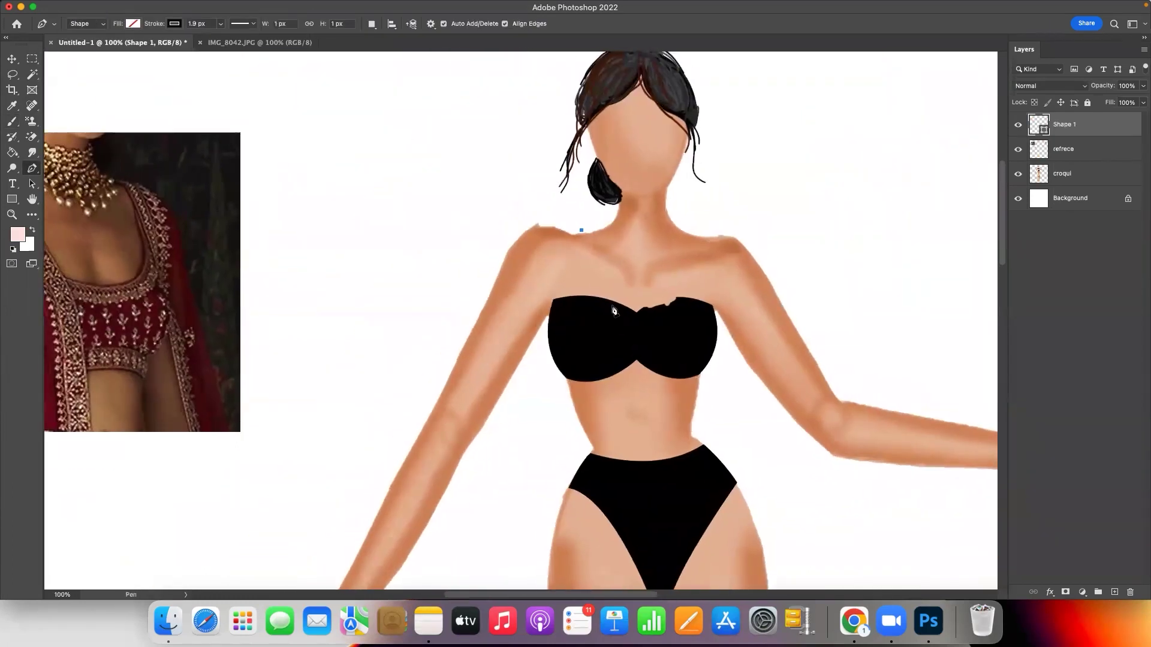
{"action": "left_click_drag", "start_coordinate": [636, 308], "coordinate": [705, 327]}
{"action": "left_click_drag", "start_coordinate": [709, 232], "coordinate": [709, 206]}
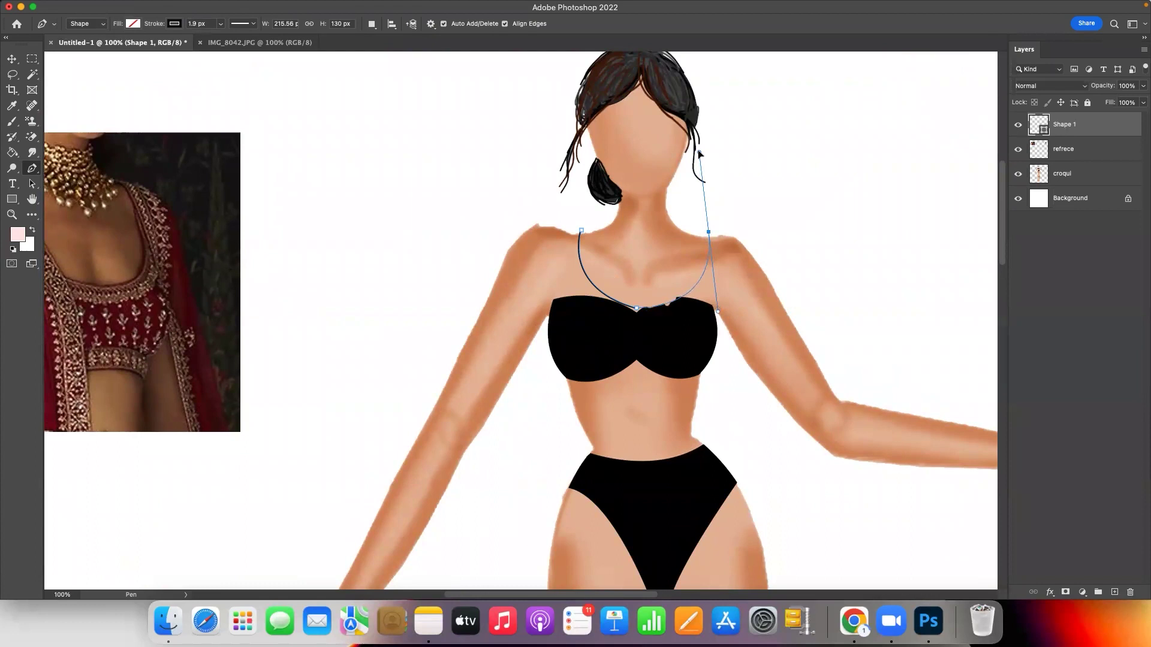
{"action": "left_click", "coordinate": [721, 238]}
{"action": "mouse_move", "coordinate": [720, 330]}
{"action": "left_mouse_down"}
{"action": "mouse_move", "coordinate": [730, 359]}
{"action": "mouse_move", "coordinate": [697, 410]}
{"action": "left_mouse_up"}
{"action": "left_click", "coordinate": [576, 411]}
{"action": "left_click", "coordinate": [547, 323]}
{"action": "left_click_drag", "start_coordinate": [569, 232], "coordinate": [569, 194]}
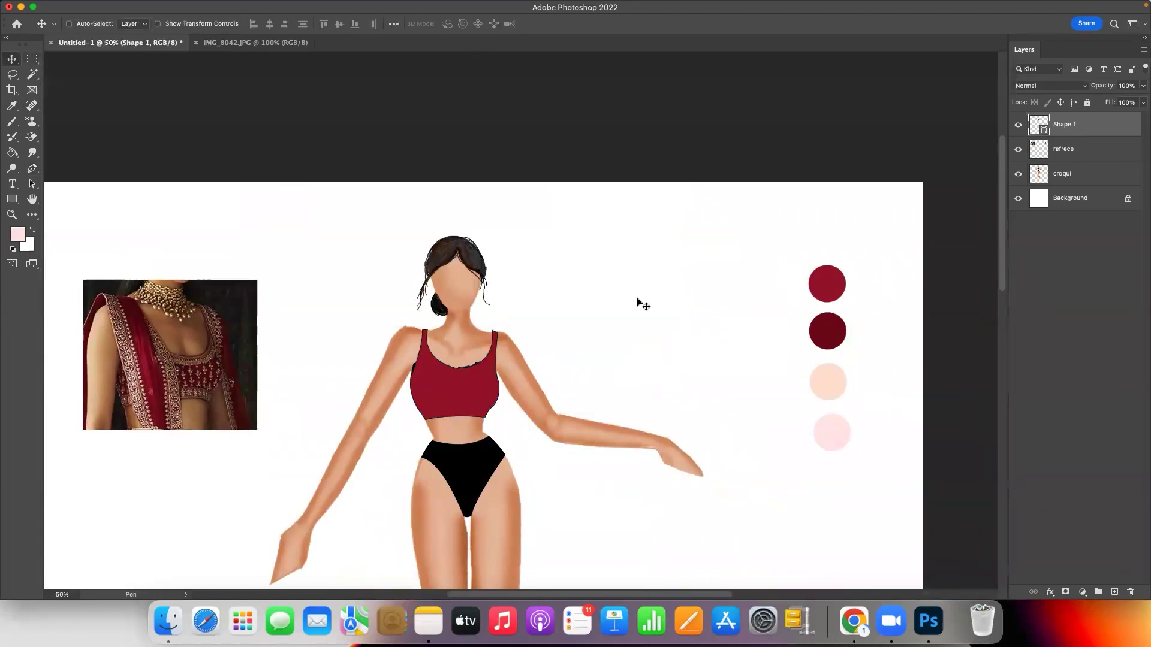
{"action": "scroll", "coordinate": [643, 304], "scroll_direction": "up", "scroll_amount": 2}
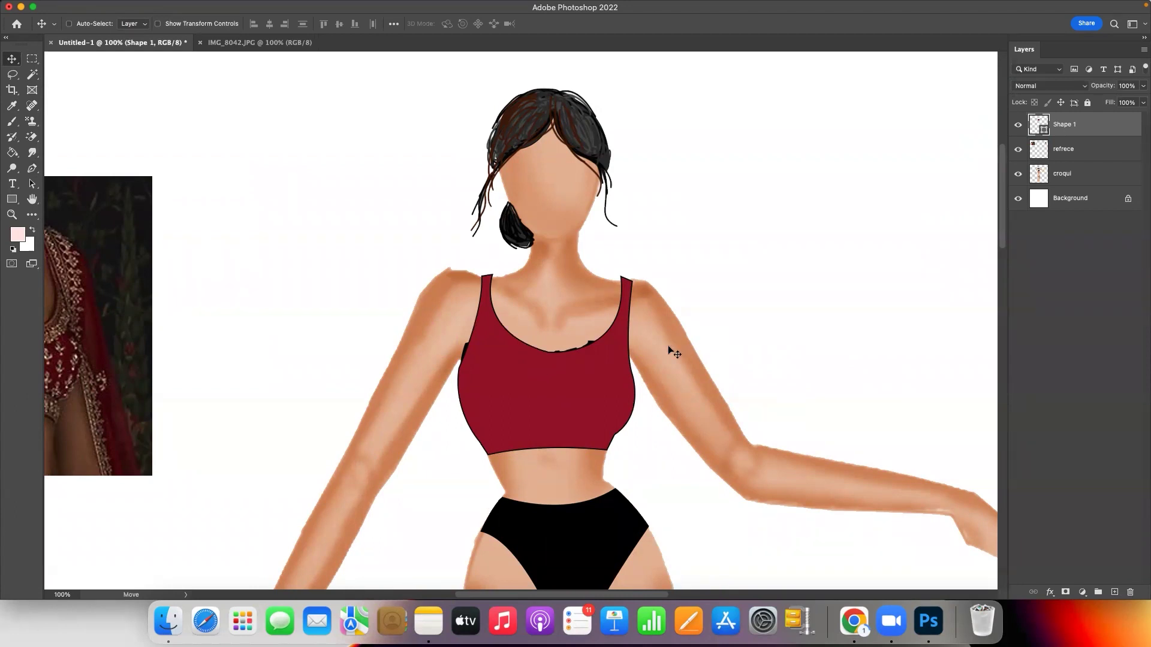
Step: Draw a curved hem band line across the bodice as an unfilled shape
{"action": "key", "text": "p"}
{"action": "scroll", "coordinate": [543, 492], "scroll_direction": "up", "scroll_amount": 1}
{"action": "left_click", "coordinate": [416, 391]}
{"action": "left_click_drag", "start_coordinate": [687, 378], "coordinate": [870, 406]}
{"action": "left_click", "coordinate": [132, 23]}
{"action": "left_click", "coordinate": [57, 44]}
Step: Name the layers 'borner line' and 'basic bodice/choli', then add a new empty layer
{"action": "type", "text": "line"}
{"action": "key", "text": "Tab"}
{"action": "type", "text": "basic bodice/choli"}
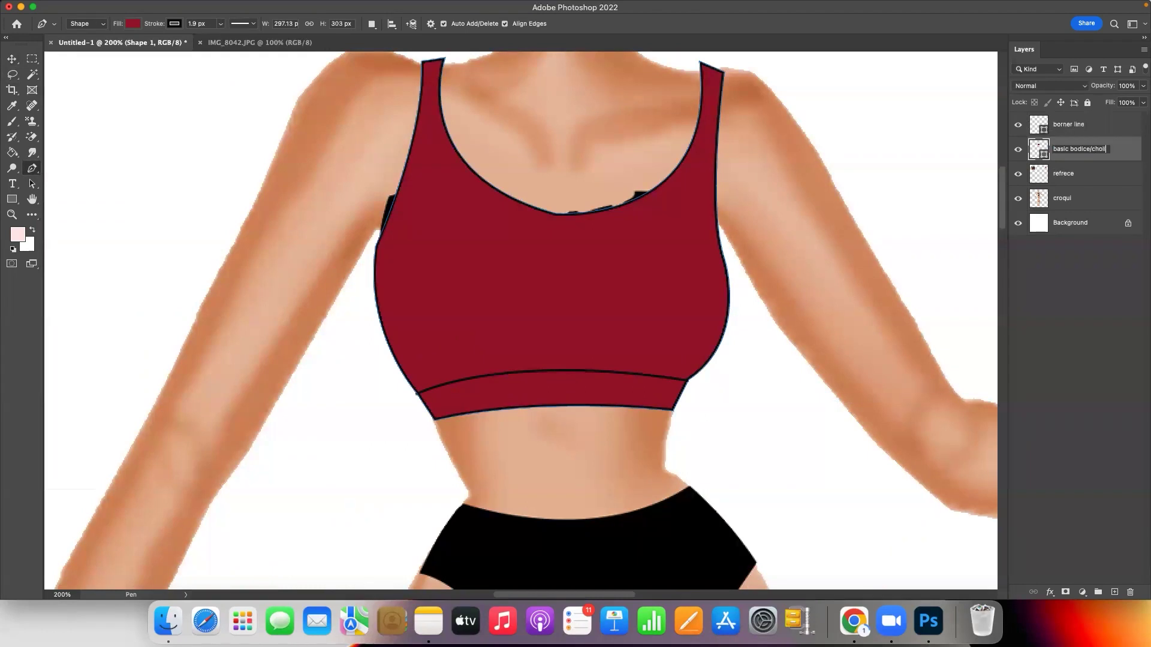
{"action": "key", "text": "Return"}
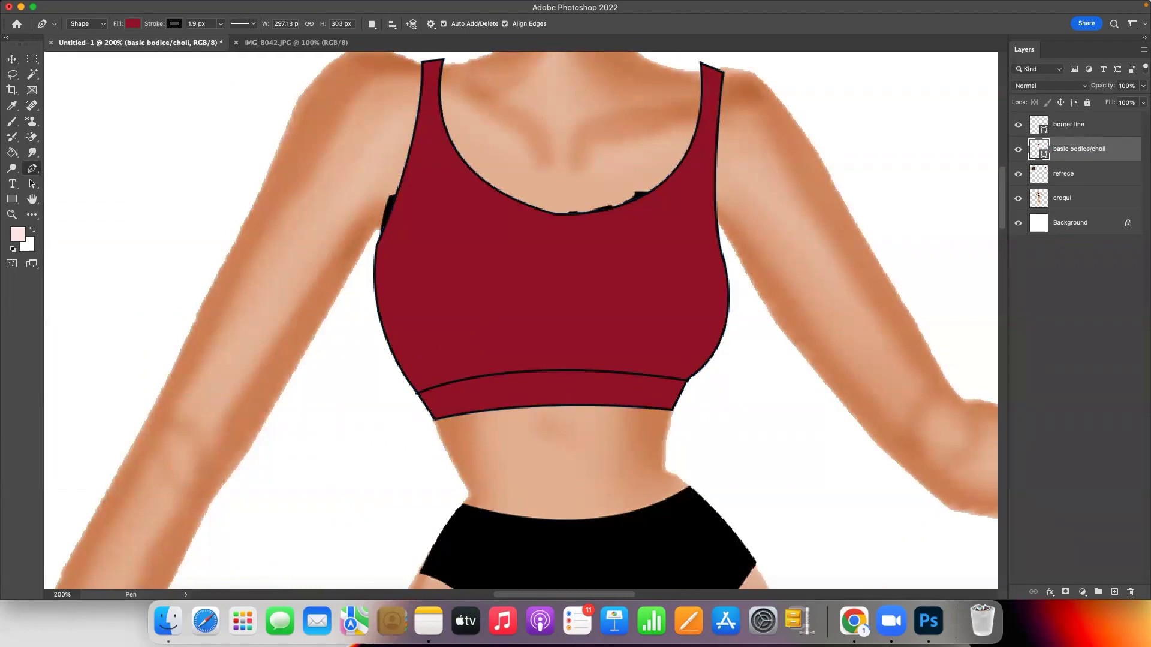
{"action": "key", "text": "ctrl+minus"}
{"action": "left_click", "coordinate": [1114, 592]}
Step: Name the layer 'fabric effects', fill it red, add noise grain and clip it to the bodice
{"action": "double_click", "coordinate": [1061, 150]}
{"action": "type", "text": "base"}
{"action": "key", "text": "Return"}
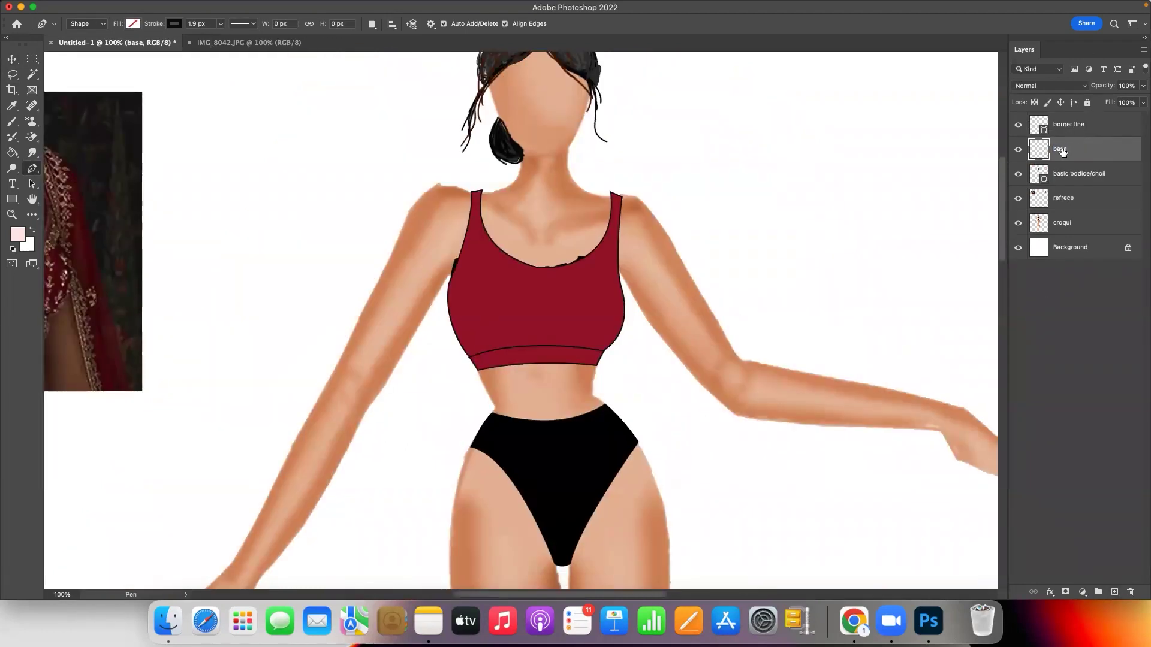
{"action": "type", "text": "ic effects"}
{"action": "key", "text": "Return"}
{"action": "key", "text": "g"}
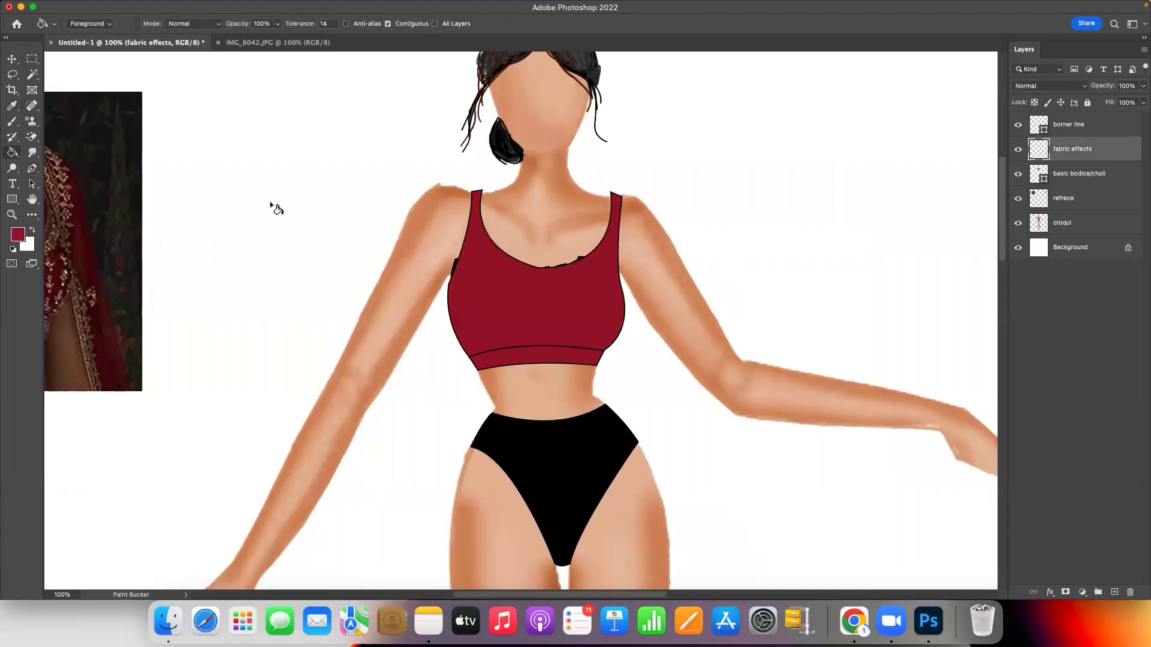
{"action": "left_click", "coordinate": [272, 210]}
{"action": "left_click", "coordinate": [278, 7]}
{"action": "left_click", "coordinate": [463, 195]}
{"action": "key", "text": "Return"}
{"action": "right_click", "coordinate": [1097, 144]}
{"action": "left_click", "coordinate": [983, 290]}
Step: Burn darker shading under the bust, then switch to Dodge at lower strength
{"action": "key", "text": "shift+o"}
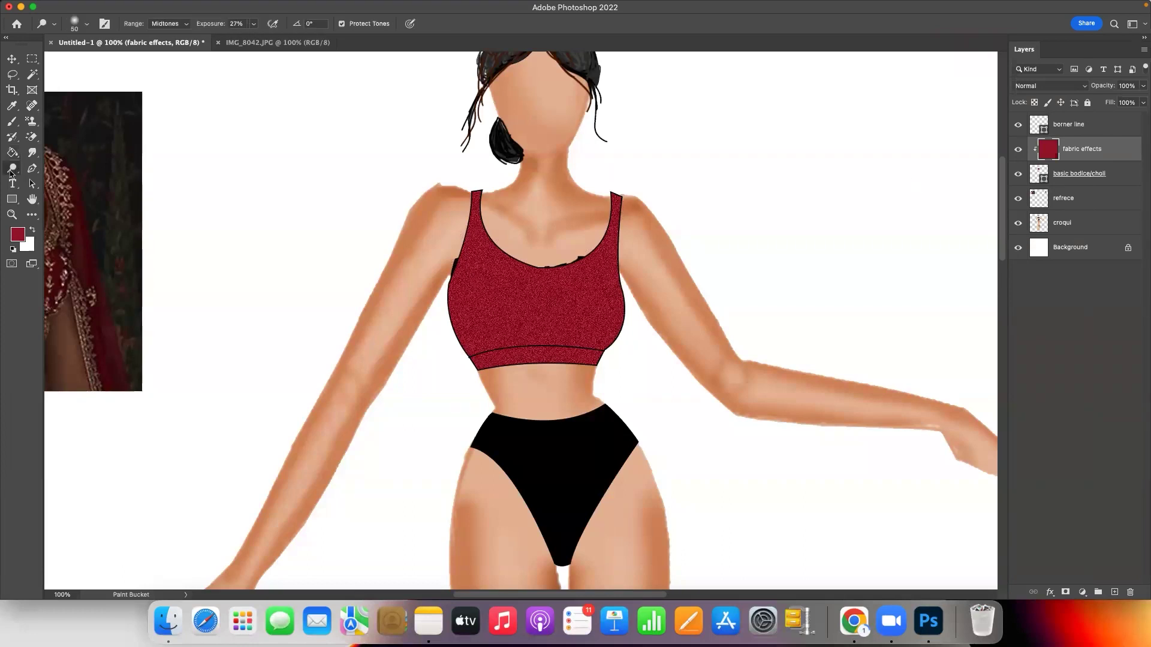
{"action": "key", "text": "bracketleft"}
{"action": "key", "text": "bracketleft"}
{"action": "key", "text": "bracketleft"}
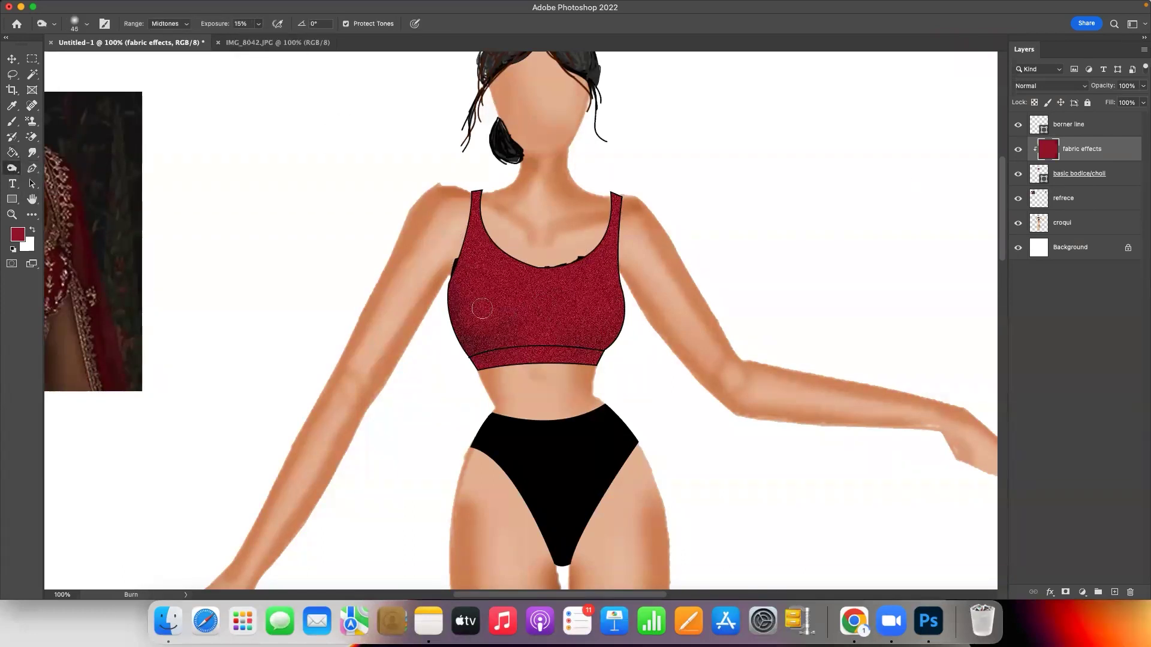
{"action": "left_click_drag", "start_coordinate": [493, 325], "coordinate": [609, 338]}
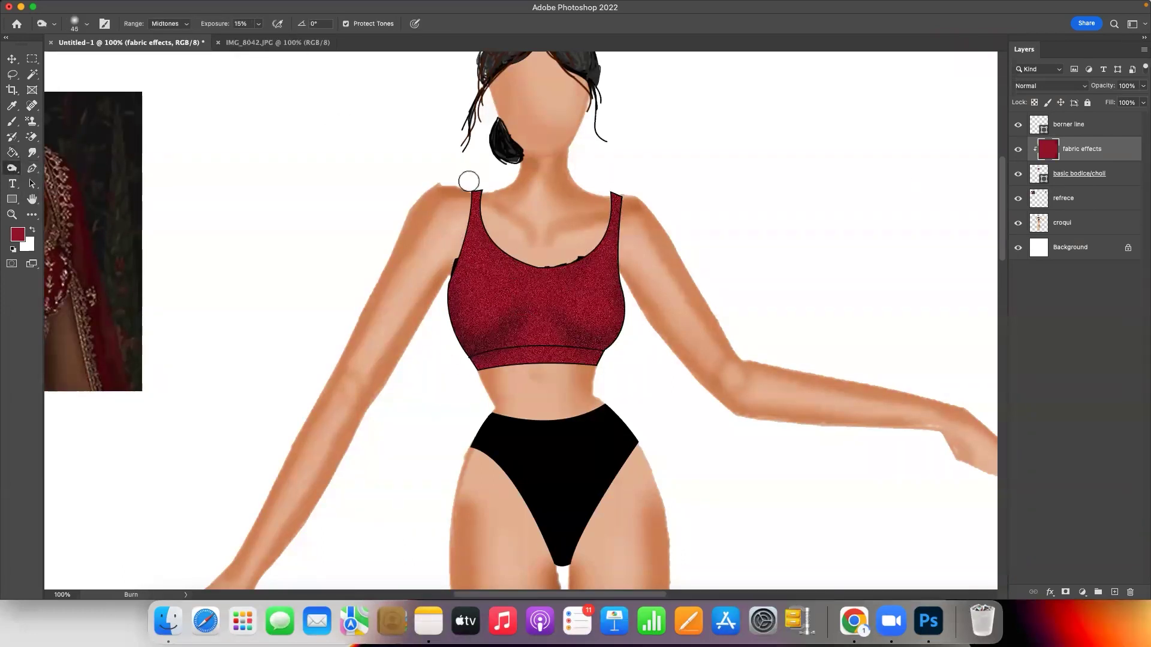
{"action": "left_click_drag", "start_coordinate": [531, 337], "coordinate": [573, 350]}
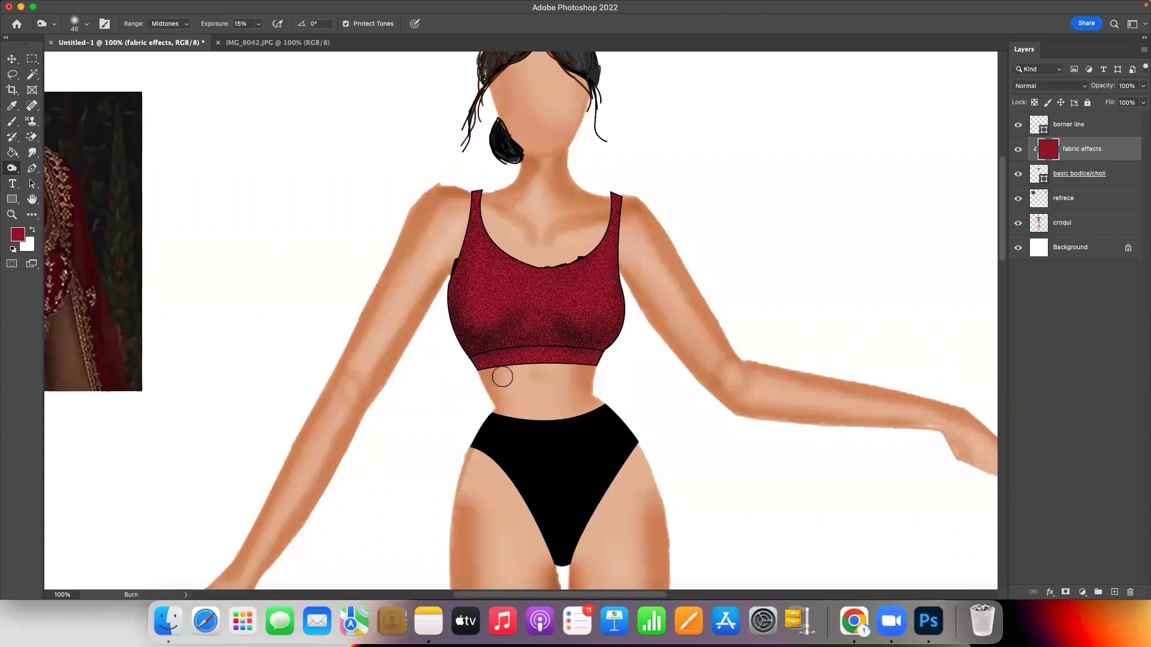
{"action": "key", "text": "bracketright"}
{"action": "key", "text": "bracketright"}
{"action": "key", "text": "bracketright"}
{"action": "key", "text": "1"}
{"action": "key", "text": "1"}
{"action": "right_click", "coordinate": [11, 168]}
{"action": "left_click", "coordinate": [60, 167]}
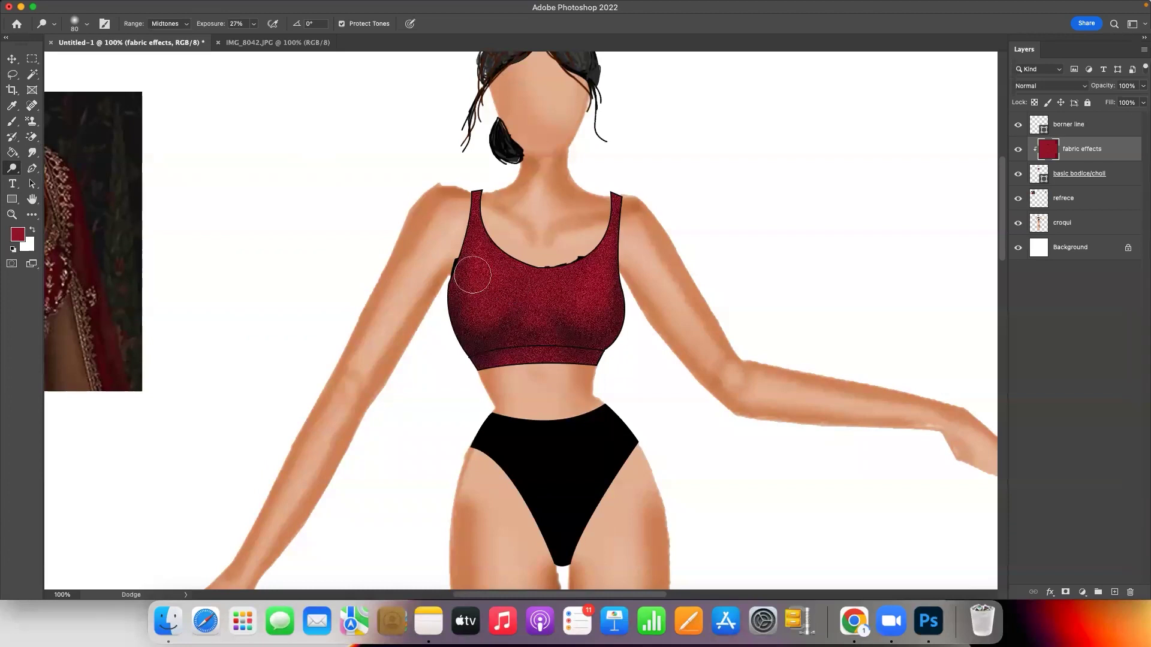
{"action": "key", "text": "ctrl+minus"}
{"action": "key", "text": "ctrl+minus"}
{"action": "key", "text": "ctrl+minus"}
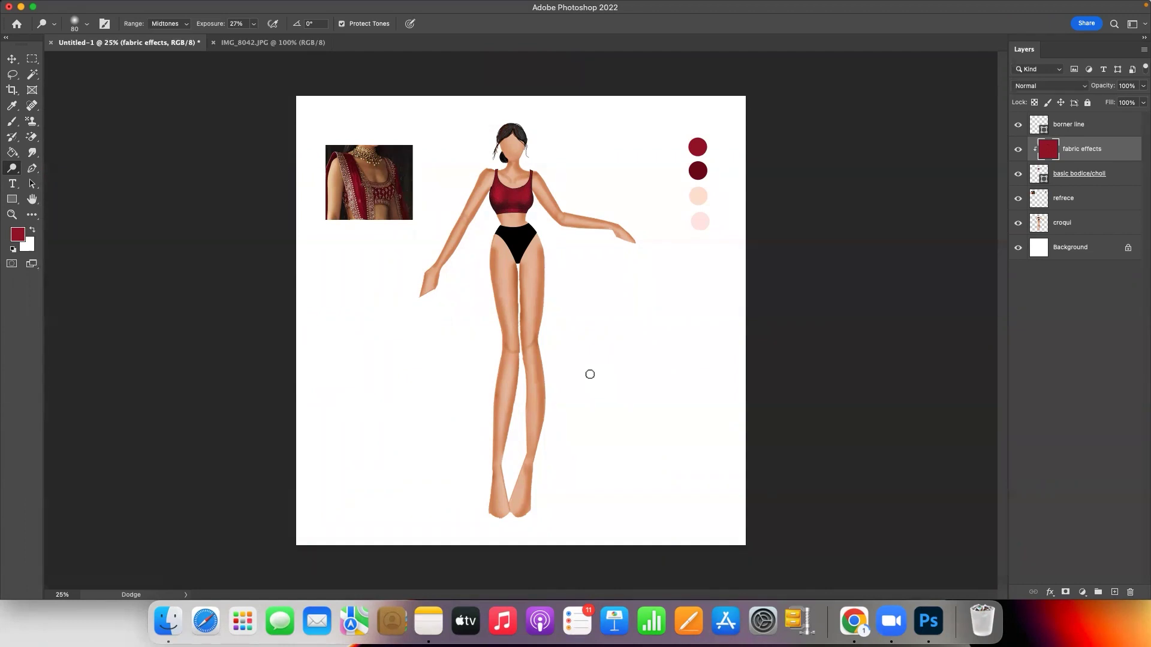
Step: Lasso one embroidery motif on the bridal photo and paste it into a new document
{"action": "key", "text": "ctrl+Tab"}
{"action": "key", "text": "ctrl+plus"}
{"action": "key", "text": "ctrl+plus"}
{"action": "key", "text": "ctrl+plus"}
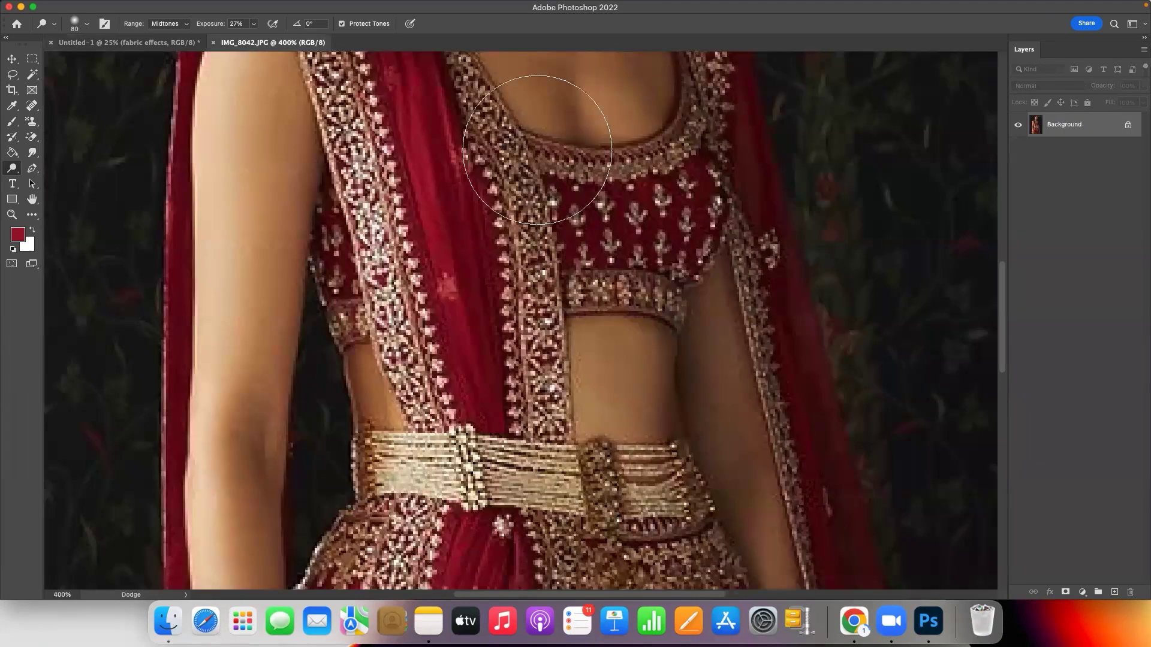
{"action": "key", "text": "l"}
{"action": "left_click_drag", "start_coordinate": [637, 193], "coordinate": [499, 264]}
{"action": "key", "text": "ctrl+n"}
{"action": "key", "text": "Return"}
{"action": "key", "text": "v"}
{"action": "scroll", "coordinate": [499, 264], "scroll_direction": "up", "scroll_amount": 5}
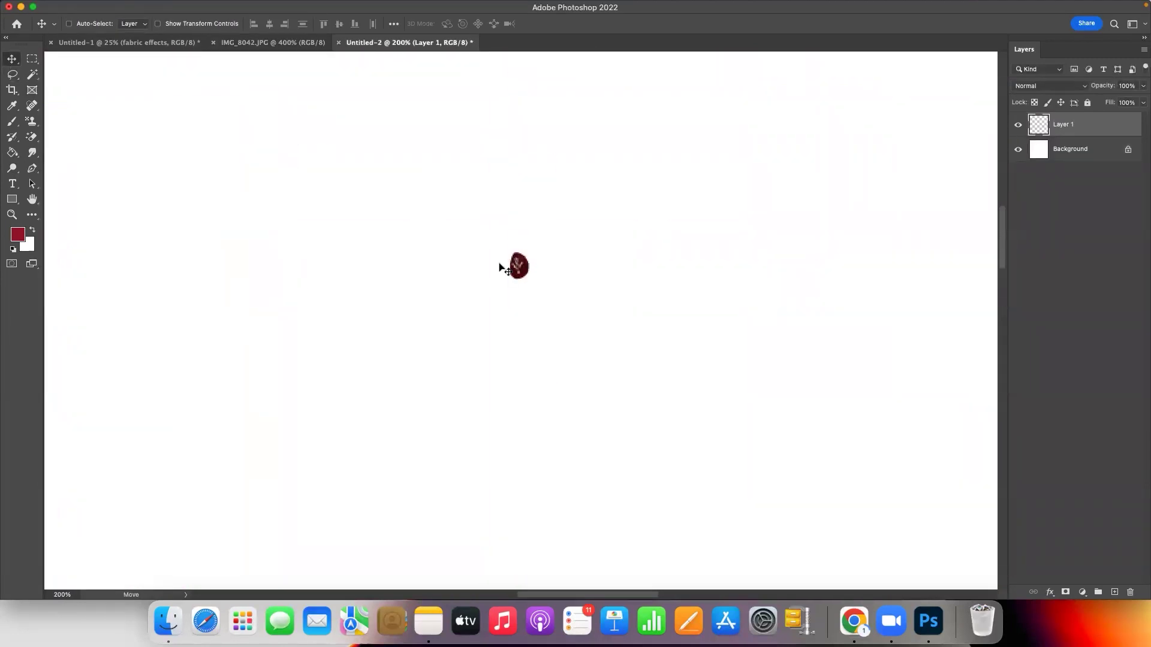
{"action": "scroll", "coordinate": [539, 252], "scroll_direction": "up", "scroll_amount": 3}
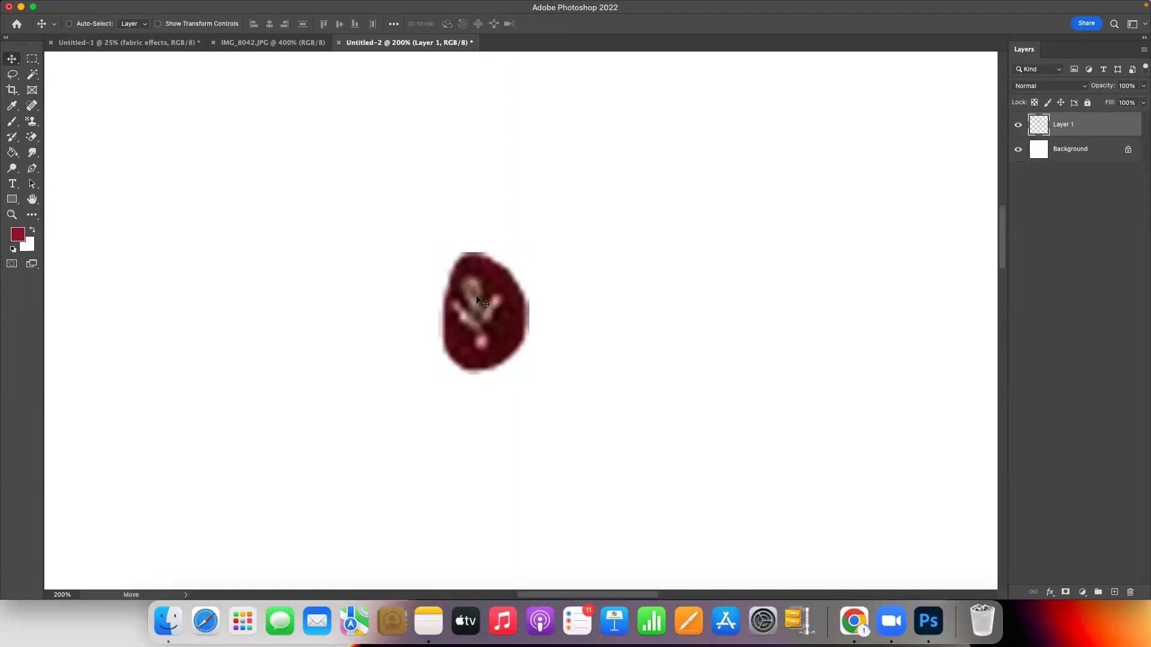
Step: Desaturate and invert the motif, then push it to solid black with Levels
{"action": "left_click", "coordinate": [172, 7]}
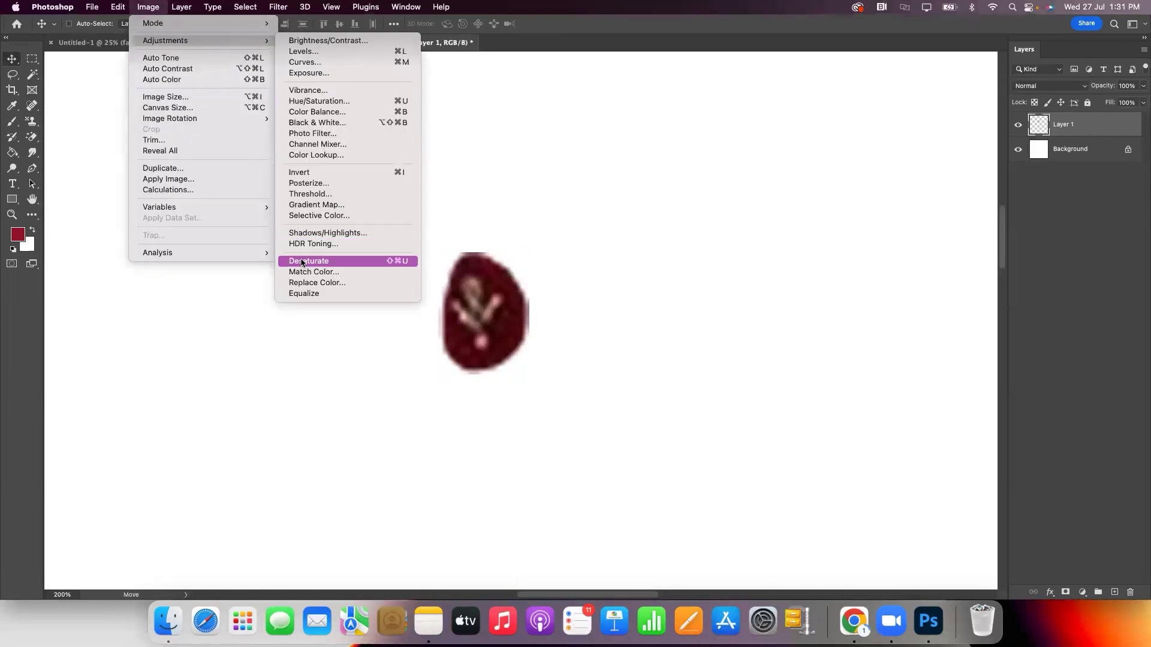
{"action": "left_click", "coordinate": [303, 262]}
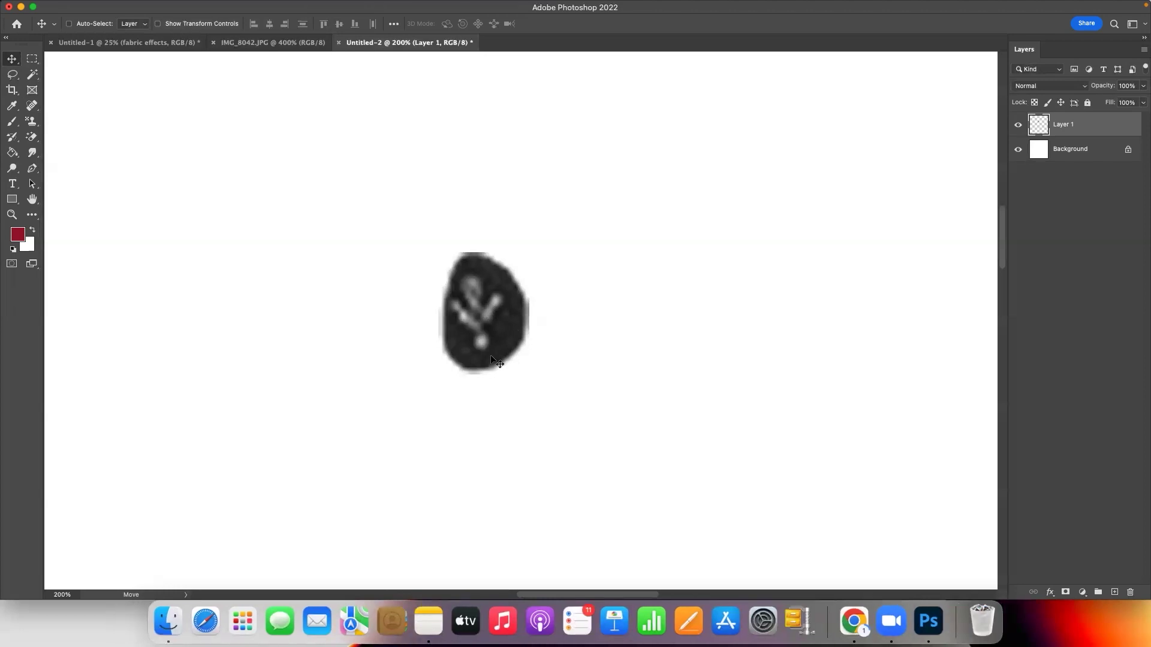
{"action": "left_click", "coordinate": [154, 7]}
{"action": "left_click", "coordinate": [331, 186]}
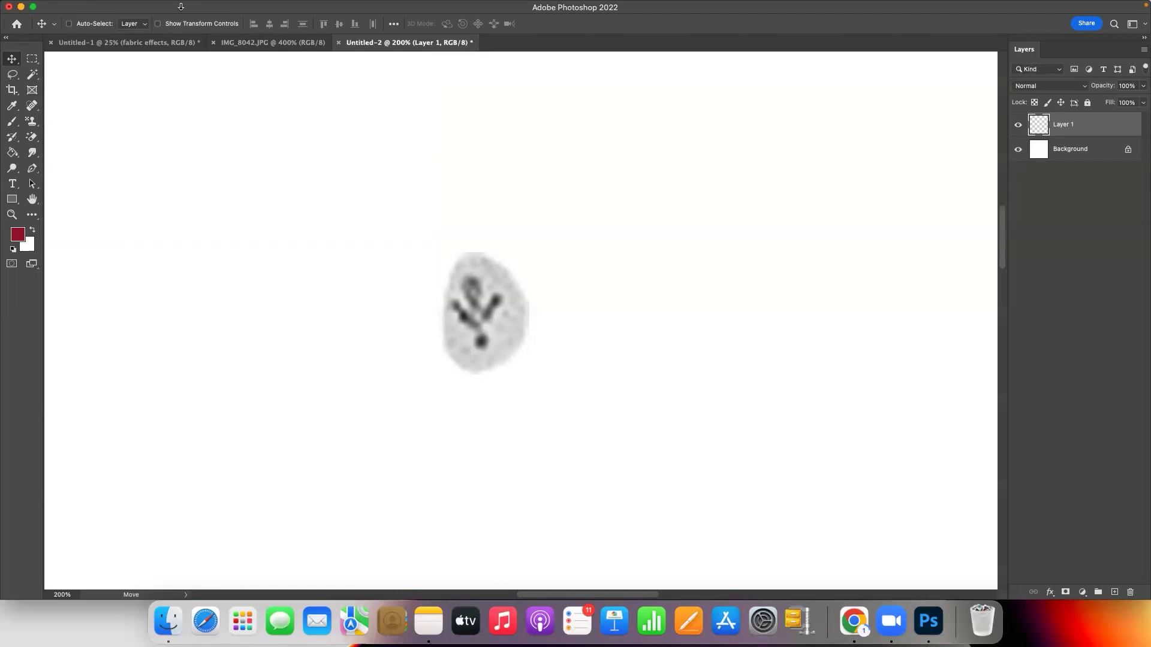
{"action": "key", "text": "ctrl+l"}
{"action": "left_click_drag", "start_coordinate": [714, 272], "coordinate": [827, 272]}
{"action": "left_click", "coordinate": [926, 162]}
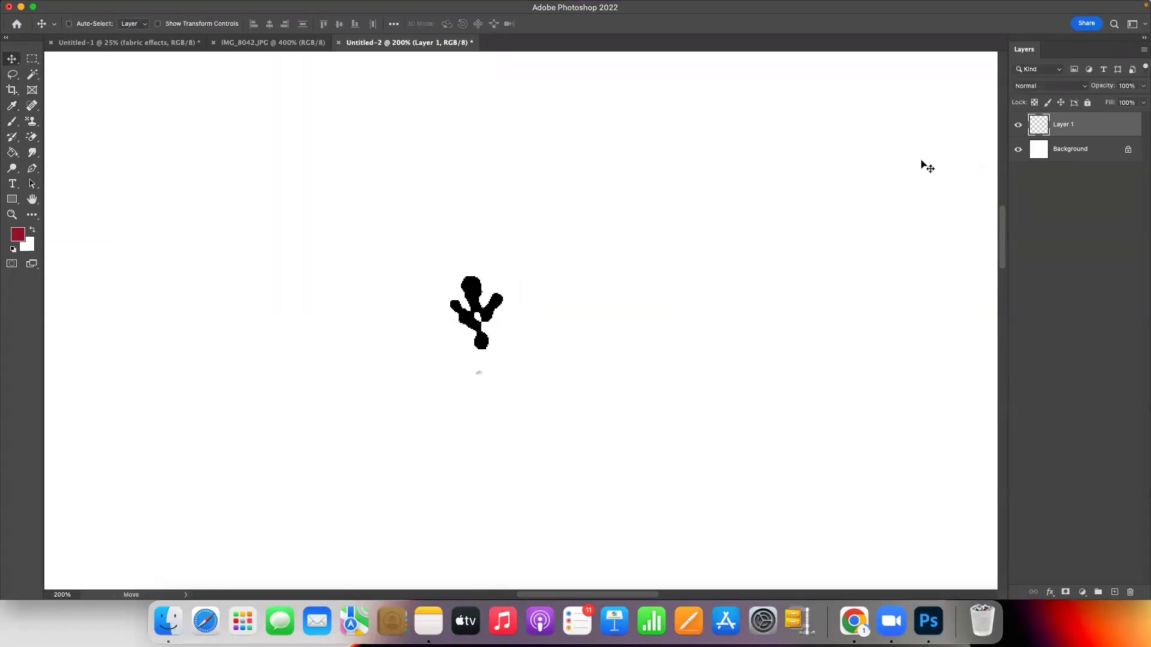
Step: Define the motif as a brush preset and test a stamp on the scratch canvas
{"action": "left_click", "coordinate": [154, 7]}
{"action": "left_click", "coordinate": [163, 333]}
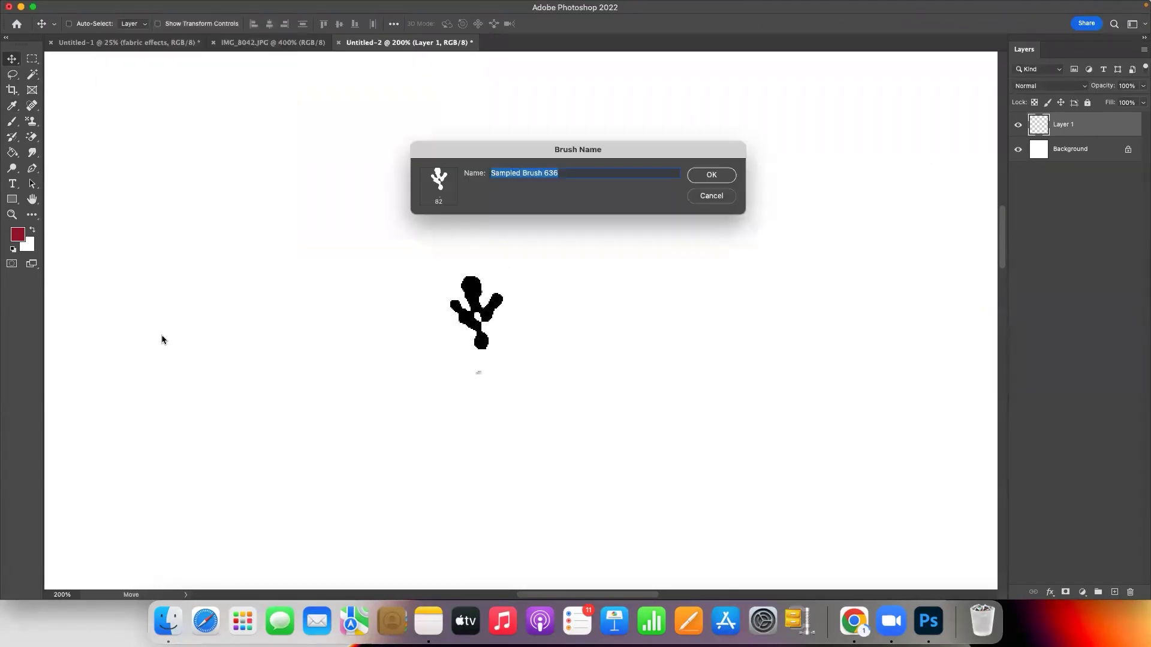
{"action": "left_click", "coordinate": [709, 179]}
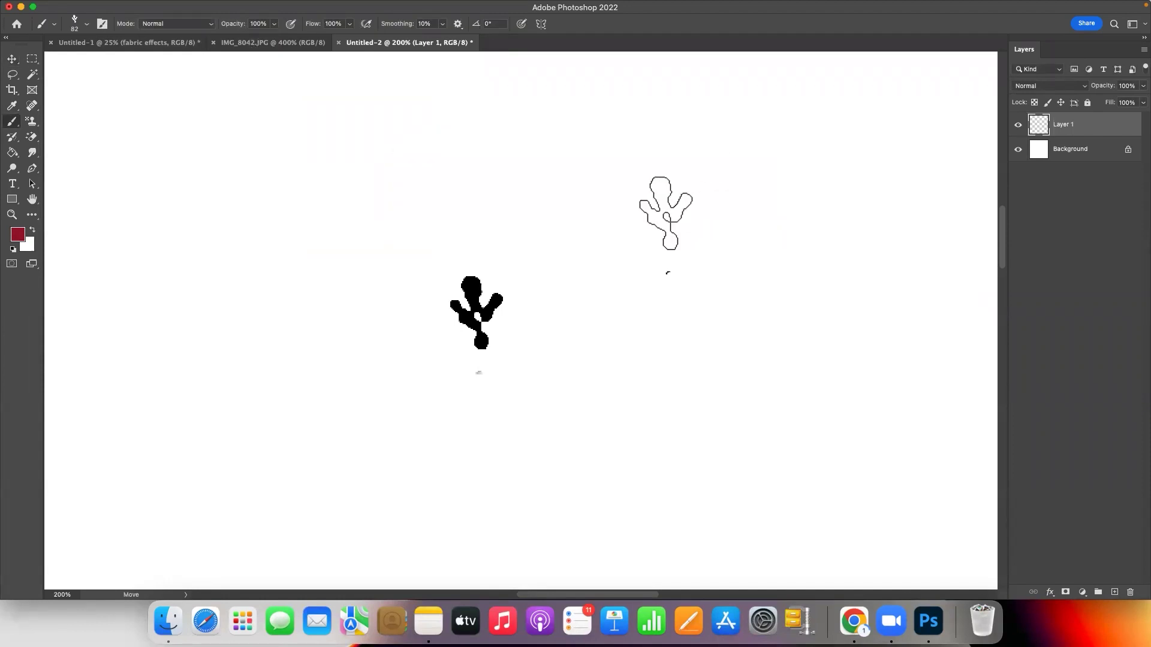
{"action": "left_click", "coordinate": [645, 286]}
Step: Return to the scratch motif document and undo the red test stamps
{"action": "key", "text": "ctrl+Tab"}
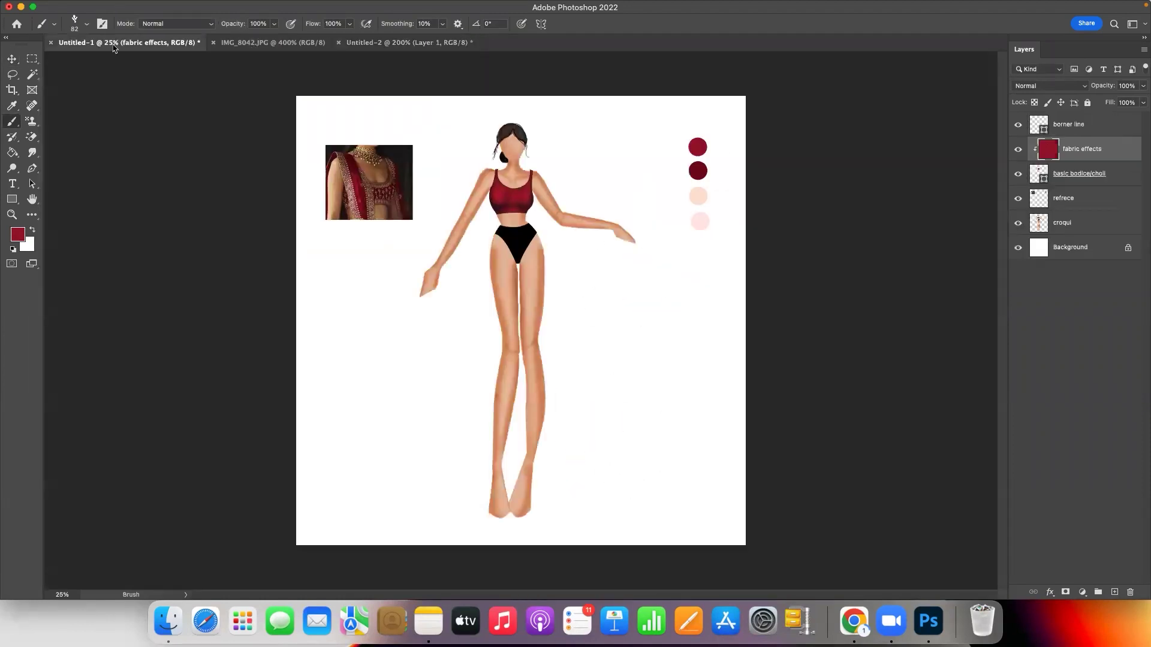
{"action": "key", "text": "ctrl+1"}
{"action": "scroll", "coordinate": [895, 330], "scroll_direction": "up", "scroll_amount": 5}
{"action": "left_click", "coordinate": [277, 42]}
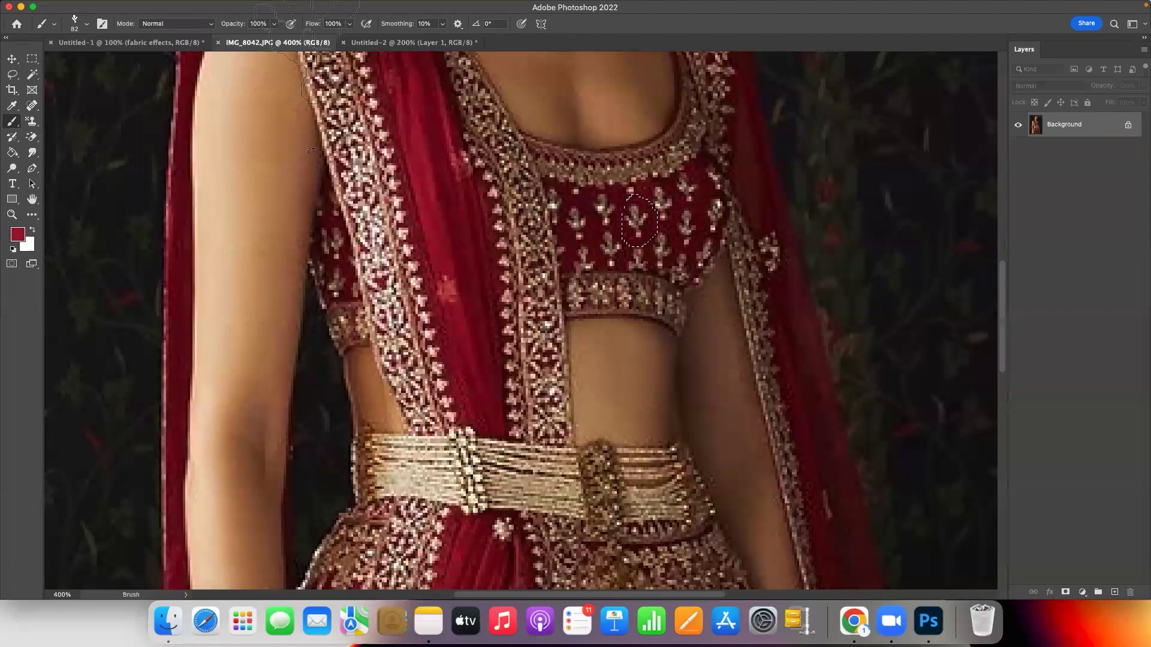
{"action": "left_click", "coordinate": [413, 43]}
{"action": "left_click", "coordinate": [19, 59]}
{"action": "key", "text": "e"}
{"action": "key", "text": "ctrl+z"}
{"action": "key", "text": "ctrl+z"}
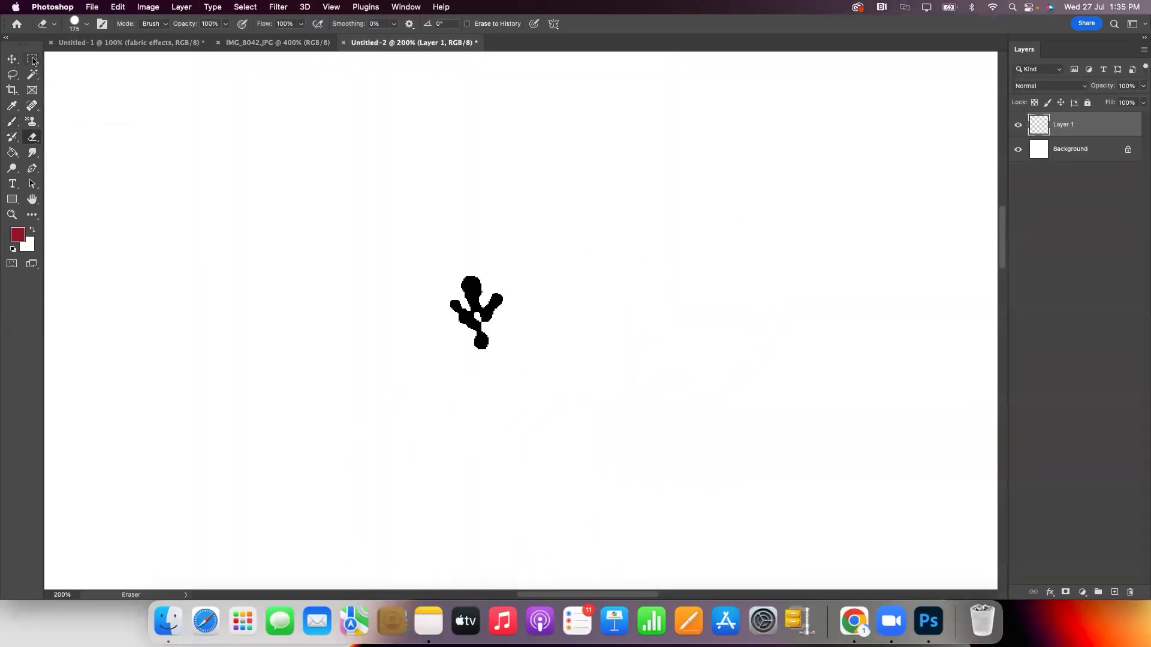
Step: Box-select the black motif and redefine it as a brush preset
{"action": "key", "text": "m"}
{"action": "left_click_drag", "start_coordinate": [418, 228], "coordinate": [571, 401]}
{"action": "left_click", "coordinate": [115, 7]}
{"action": "left_click", "coordinate": [164, 303]}
{"action": "key", "text": "Return"}
{"action": "key", "text": "b"}
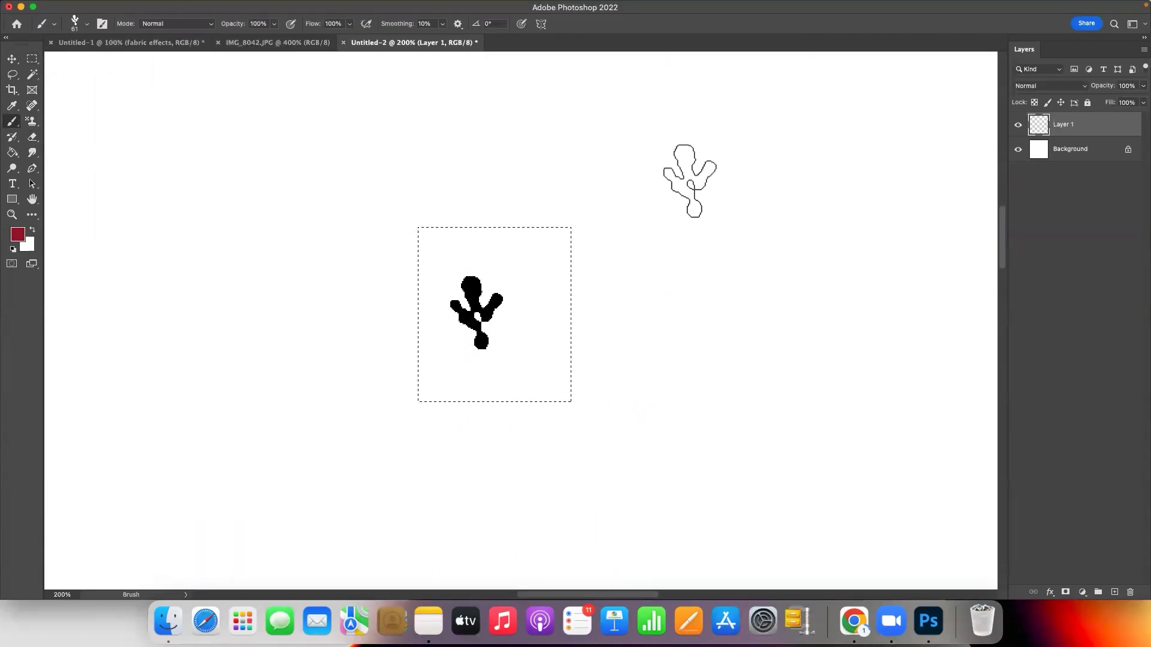
Step: Sample the pale pink swatch on the croqui and add a new layer for motifs
{"action": "key", "text": "ctrl+Tab"}
{"action": "key", "text": "i"}
{"action": "scroll", "coordinate": [968, 249], "scroll_direction": "down", "scroll_amount": 2}
{"action": "left_click", "coordinate": [969, 249]}
{"action": "scroll", "coordinate": [970, 252], "scroll_direction": "left", "scroll_amount": 5}
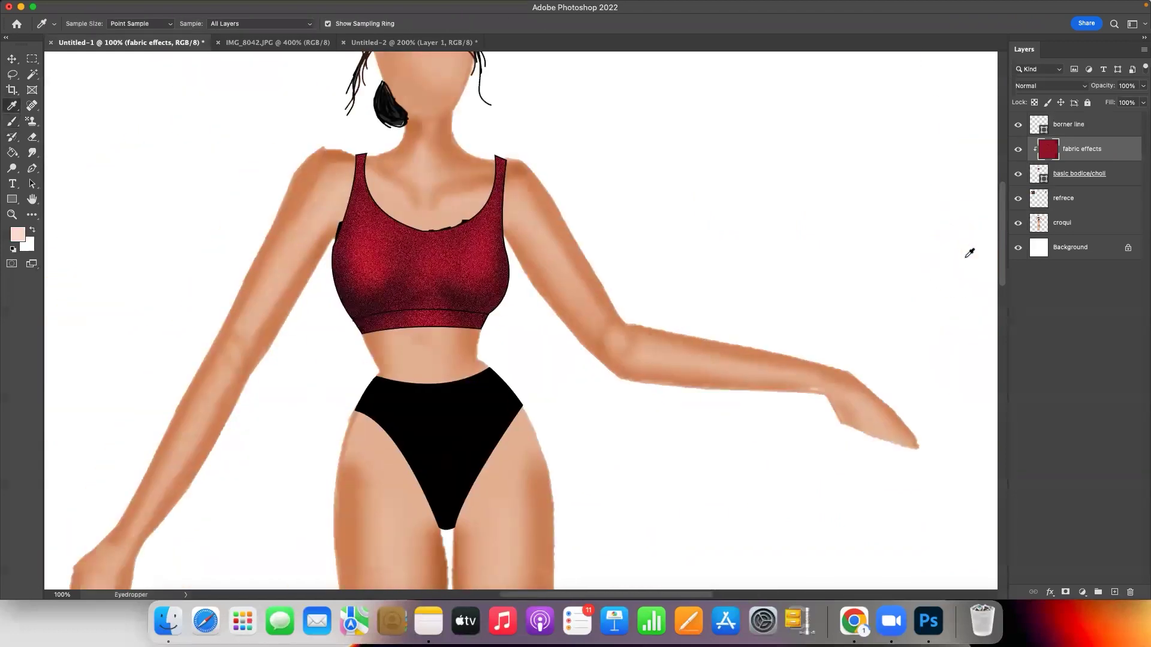
{"action": "key", "text": "ctrl+shift+z"}
{"action": "key", "text": "b"}
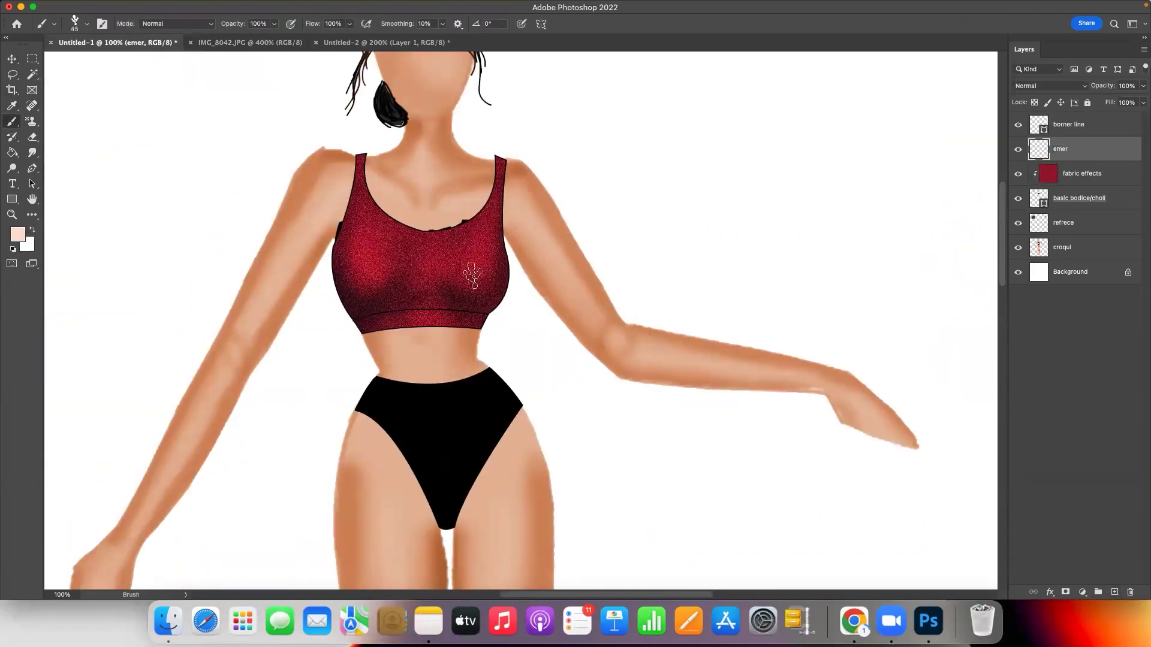
Step: Turn off brush shape variation, clip the motif layer to the choli and name it 'emb motif'
{"action": "key", "text": "F5"}
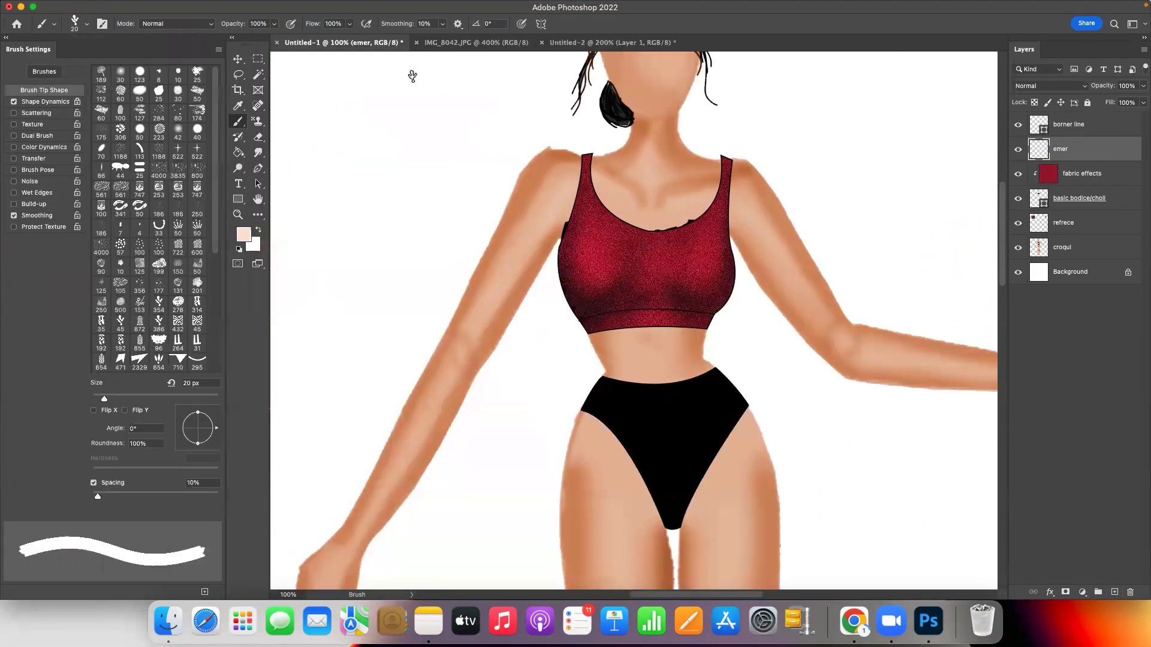
{"action": "left_click", "coordinate": [14, 102]}
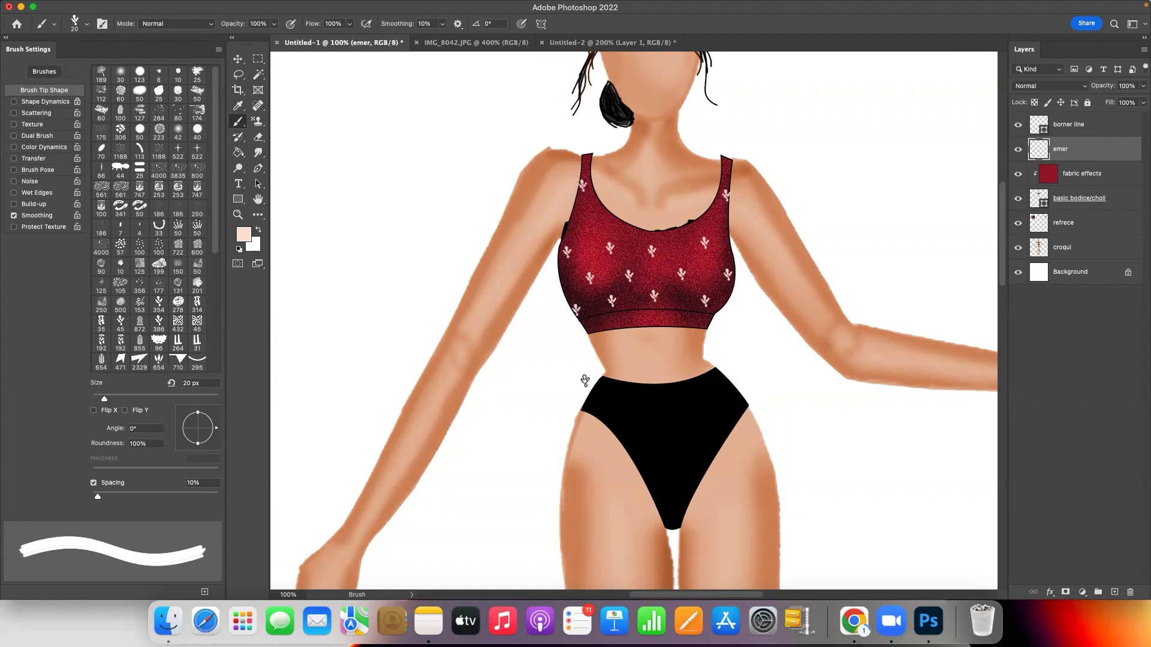
{"action": "left_click", "coordinate": [1073, 152], "text": "alt"}
{"action": "type", "text": "otif"}
{"action": "key", "text": "Return"}
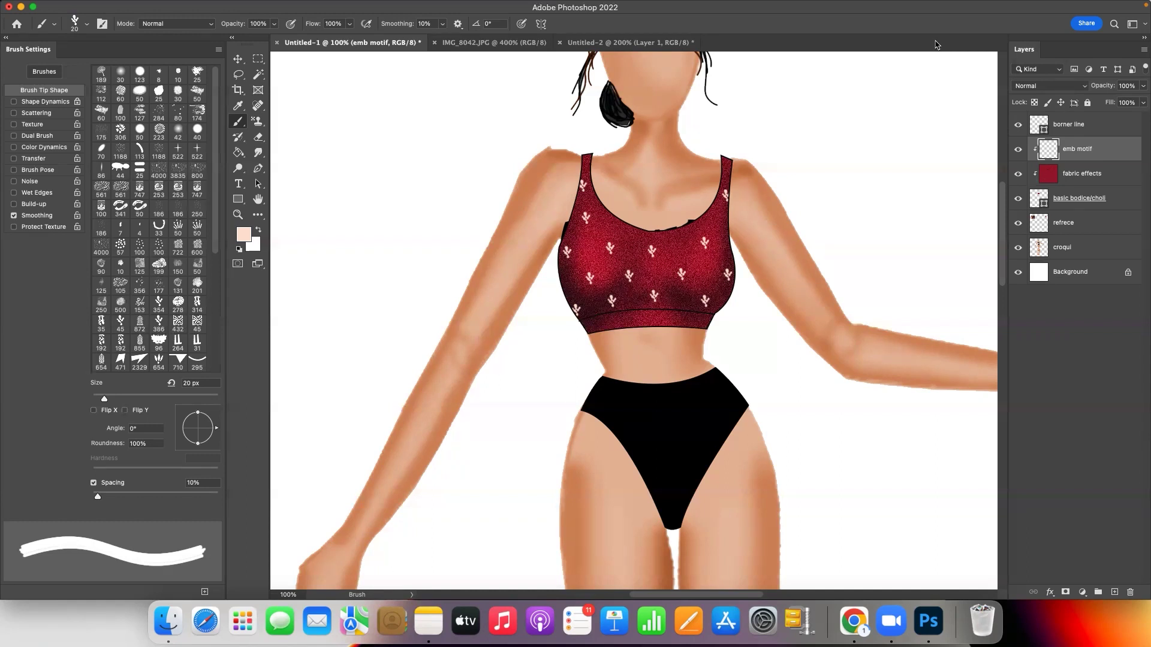
{"action": "left_click", "coordinate": [494, 42]}
{"action": "left_click", "coordinate": [238, 75]}
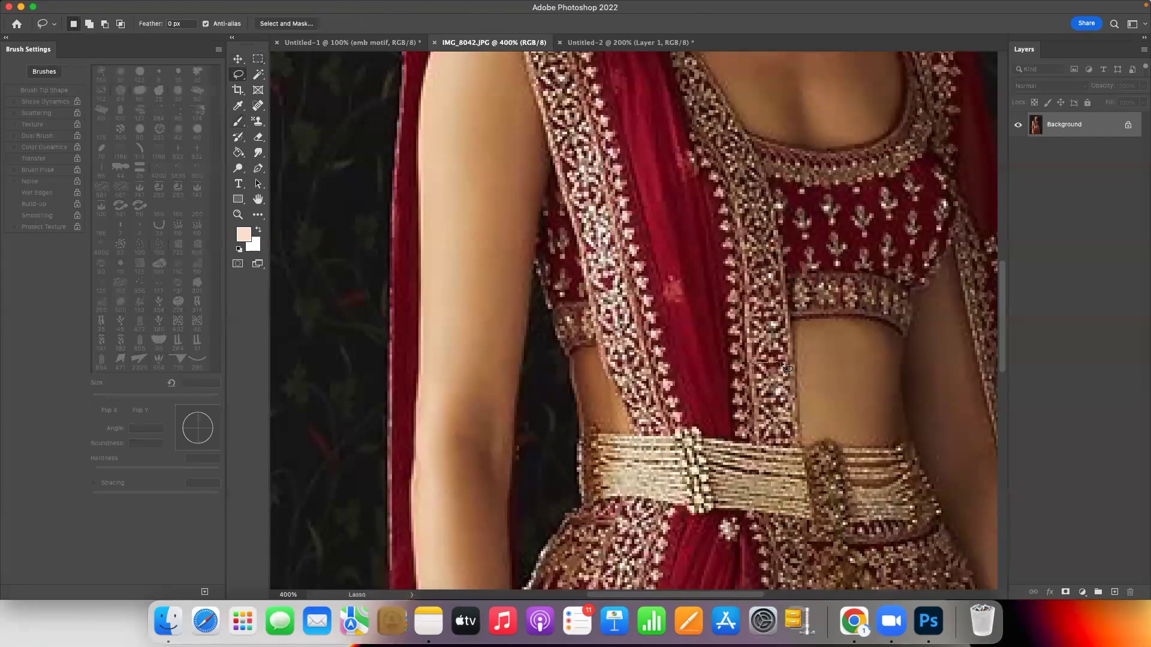
Step: Paste the lassoed border embroidery into the scratch document, enlarged and rotated 90°
{"action": "key", "text": "v"}
{"action": "mouse_move", "coordinate": [797, 371]}
{"action": "left_mouse_down"}
{"action": "mouse_move", "coordinate": [437, 260]}
{"action": "mouse_move", "coordinate": [493, 342]}
{"action": "mouse_move", "coordinate": [533, 346]}
{"action": "left_mouse_up"}
{"action": "key", "text": "ctrl+t"}
{"action": "key", "text": "Return"}
{"action": "key", "text": "ctrl+t"}
{"action": "right_click", "coordinate": [483, 248]}
{"action": "left_click", "coordinate": [516, 419]}
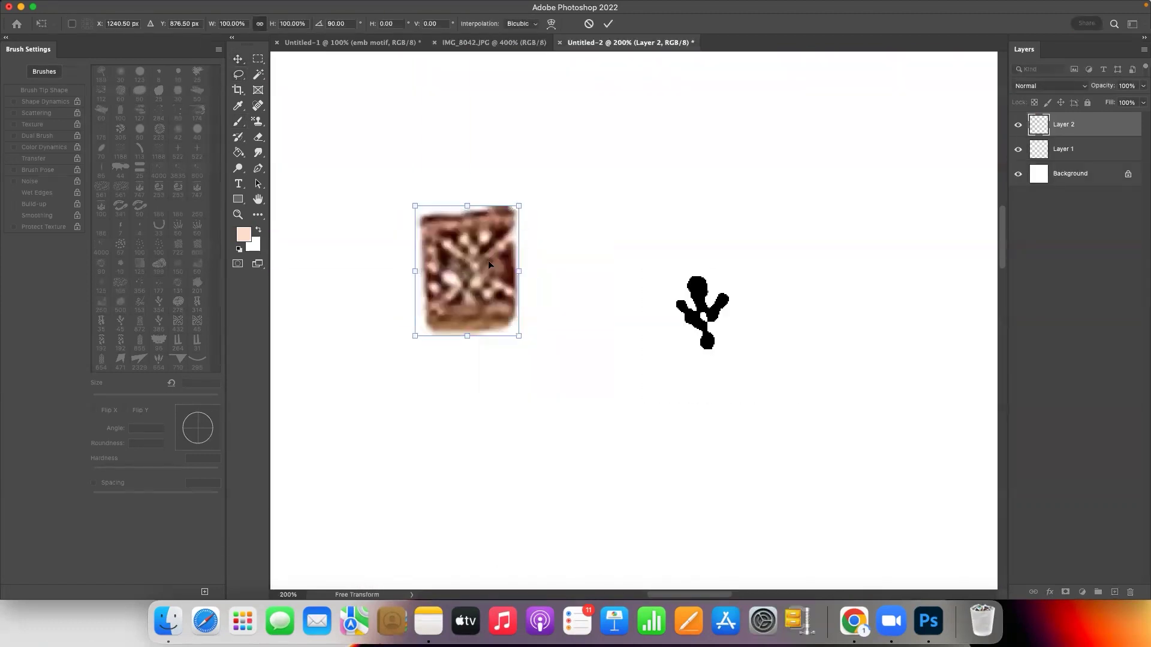
{"action": "key", "text": "Return"}
Step: Desaturate and invert the border piece, then bring up Levels for contrast
{"action": "key", "text": "ctrl+shift+u"}
{"action": "left_click", "coordinate": [148, 7]}
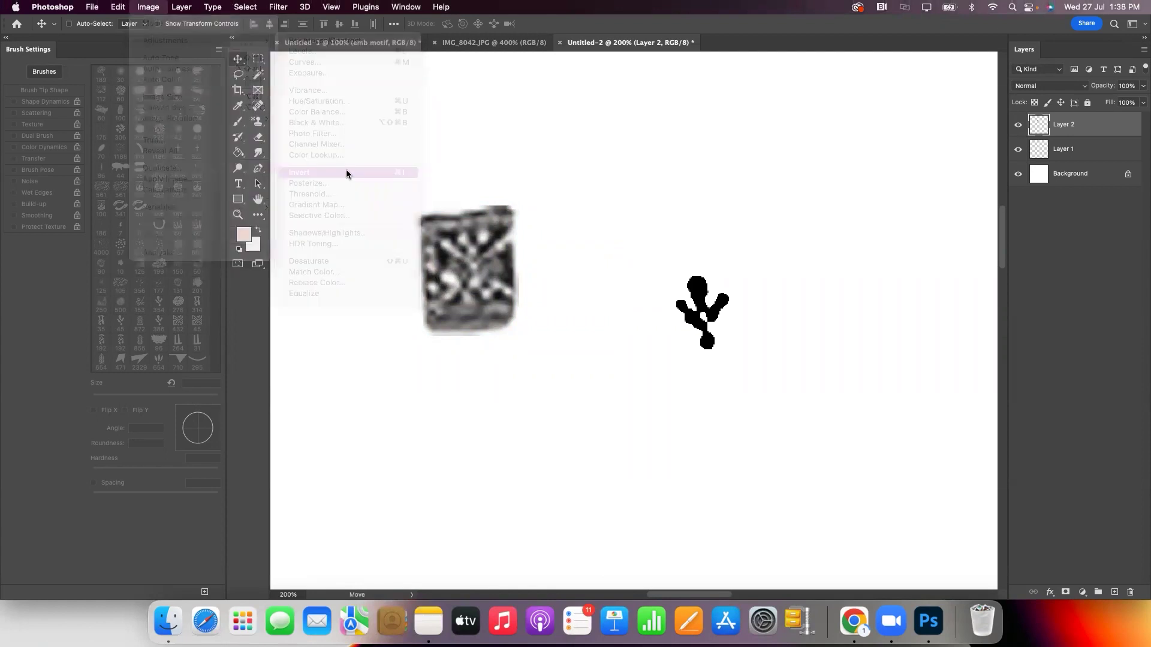
{"action": "left_click", "coordinate": [347, 172]}
{"action": "left_click", "coordinate": [148, 6]}
{"action": "left_click", "coordinate": [306, 52]}
Step: Push the border sample to high contrast with Levels, box-select it, and define it as a brush
{"action": "left_click_drag", "start_coordinate": [857, 285], "coordinate": [846, 285]}
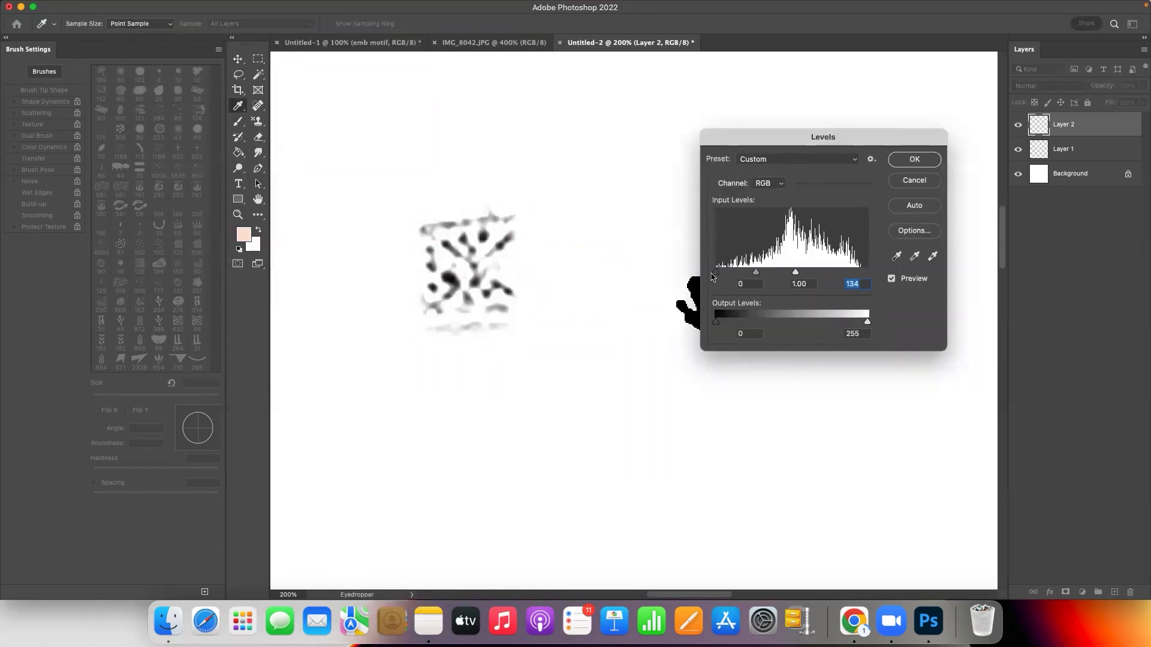
{"action": "left_click", "coordinate": [917, 160]}
{"action": "left_click", "coordinate": [257, 59]}
{"action": "mouse_move", "coordinate": [411, 231]}
{"action": "left_mouse_down"}
{"action": "mouse_move", "coordinate": [539, 321]}
{"action": "mouse_move", "coordinate": [508, 316]}
{"action": "left_mouse_up"}
{"action": "left_click", "coordinate": [116, 6]}
{"action": "left_click", "coordinate": [193, 324]}
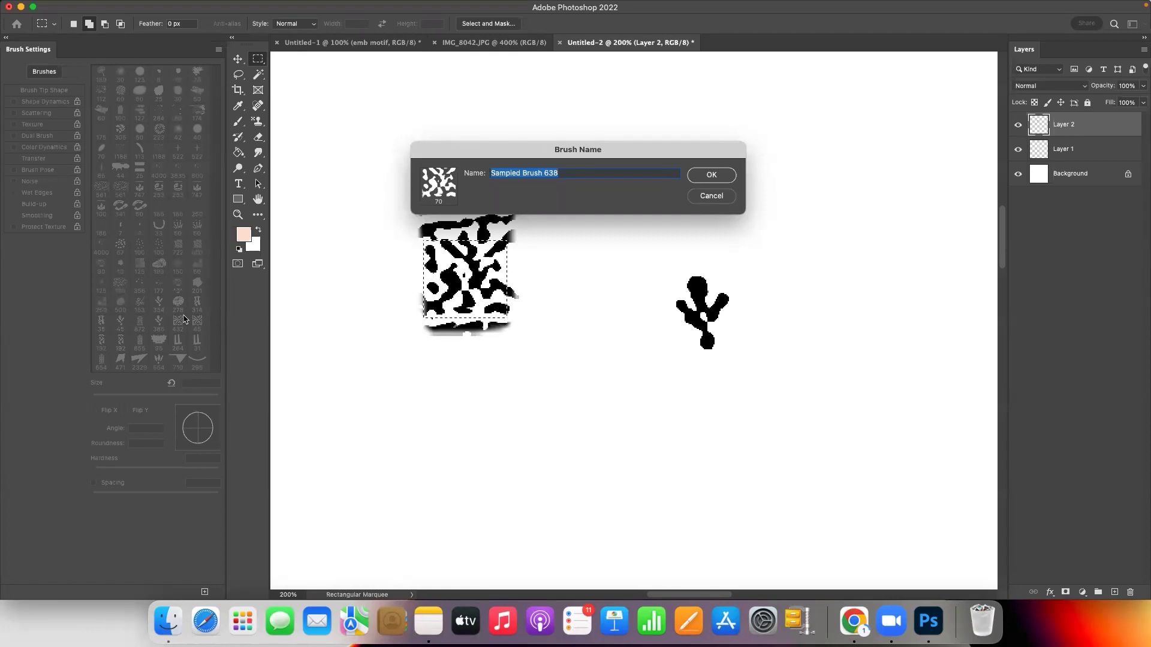
{"action": "left_click", "coordinate": [711, 174]}
Step: Give the border brush 91% spacing, Shape Dynamics and a 20 px size, then view the croqui waistband
{"action": "left_click_drag", "start_coordinate": [171, 496], "coordinate": [150, 496]}
{"action": "left_click", "coordinate": [45, 101]}
{"action": "key", "text": "bracketleft"}
{"action": "key", "text": "bracketleft"}
{"action": "key", "text": "bracketleft"}
{"action": "key", "text": "bracketleft"}
{"action": "key", "text": "bracketleft"}
{"action": "left_click", "coordinate": [370, 45]}
{"action": "key", "text": "super+plus"}
{"action": "key", "text": "super+plus"}
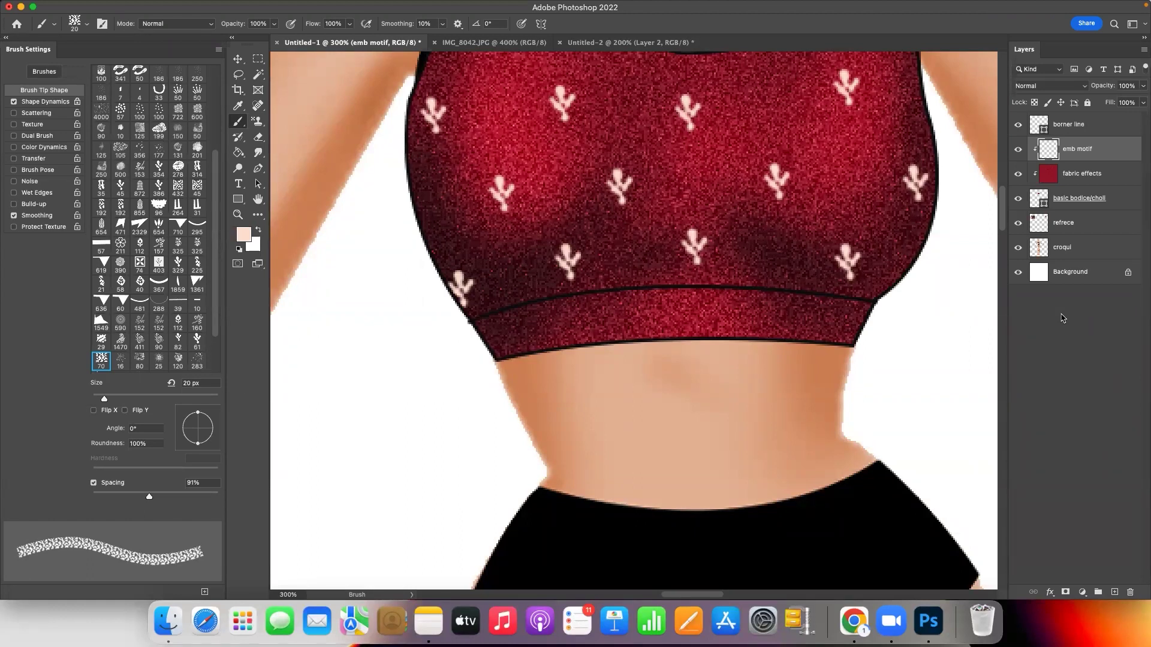
Step: On a new layer 'lace', stroke a waistband path with the lace brush and delete the path
{"action": "key", "text": "p"}
{"action": "key", "text": "super+alt+shift+n"}
{"action": "key", "text": "Return"}
{"action": "left_click", "coordinate": [467, 346]}
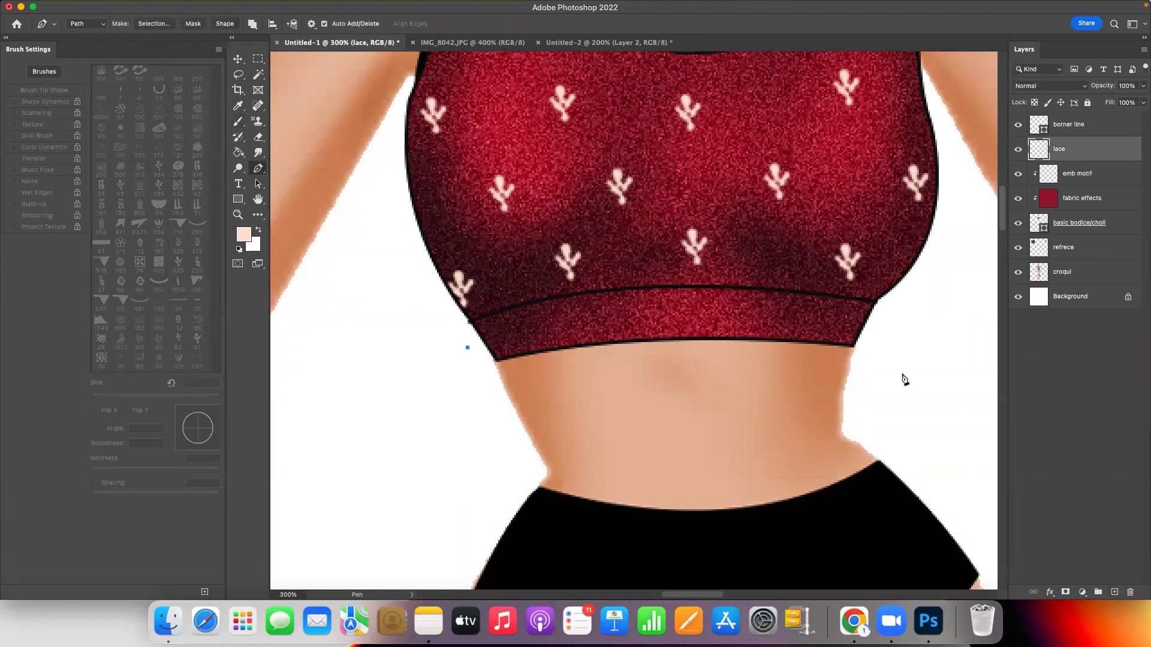
{"action": "left_click", "coordinate": [793, 337]}
{"action": "key", "text": "Return"}
{"action": "right_click", "coordinate": [754, 265]}
{"action": "left_click", "coordinate": [779, 270]}
{"action": "key", "text": "b"}
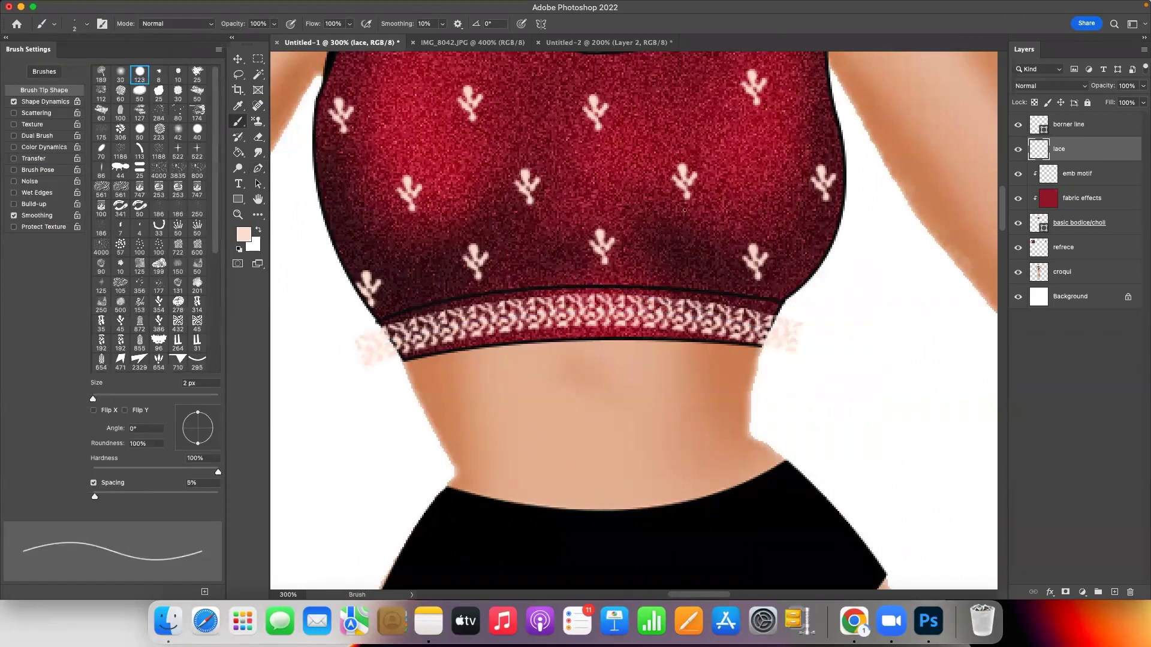
Step: Stroke thin lines along the band's top and bottom edges using curved Pen paths
{"action": "key", "text": "p"}
{"action": "left_click", "coordinate": [371, 326]}
{"action": "left_click_drag", "start_coordinate": [790, 312], "coordinate": [962, 377]}
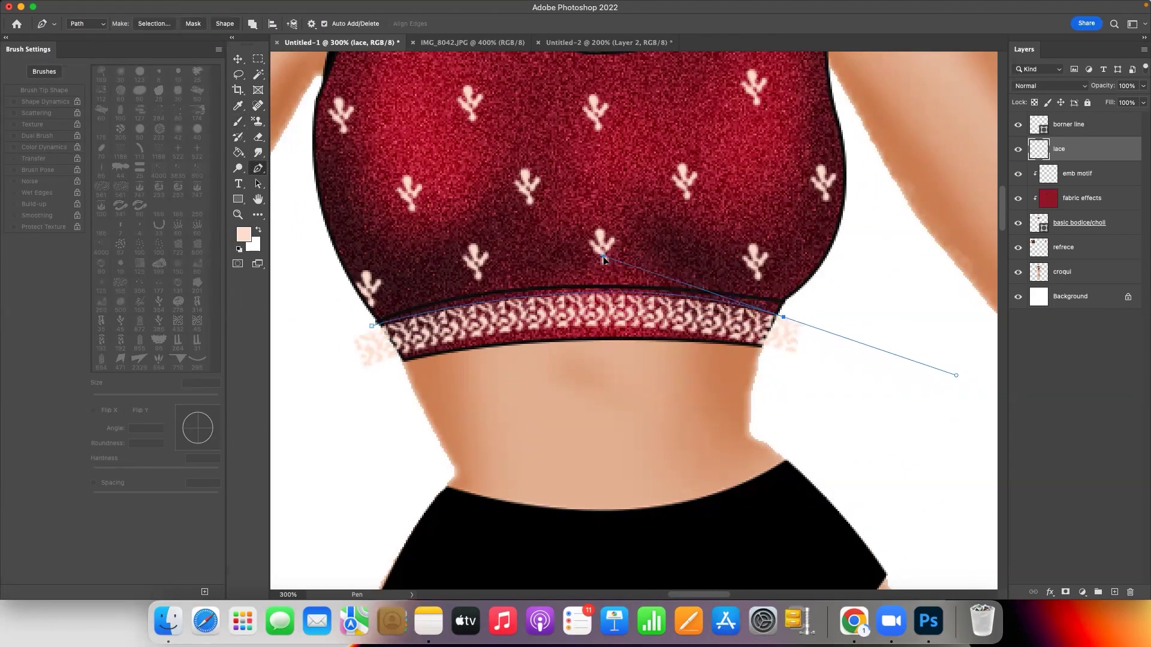
{"action": "right_click", "coordinate": [559, 257]}
{"action": "left_click", "coordinate": [600, 312]}
{"action": "key", "text": "Return"}
{"action": "key", "text": "b"}
{"action": "left_click", "coordinate": [384, 359]}
{"action": "left_click_drag", "start_coordinate": [769, 353], "coordinate": [976, 416]}
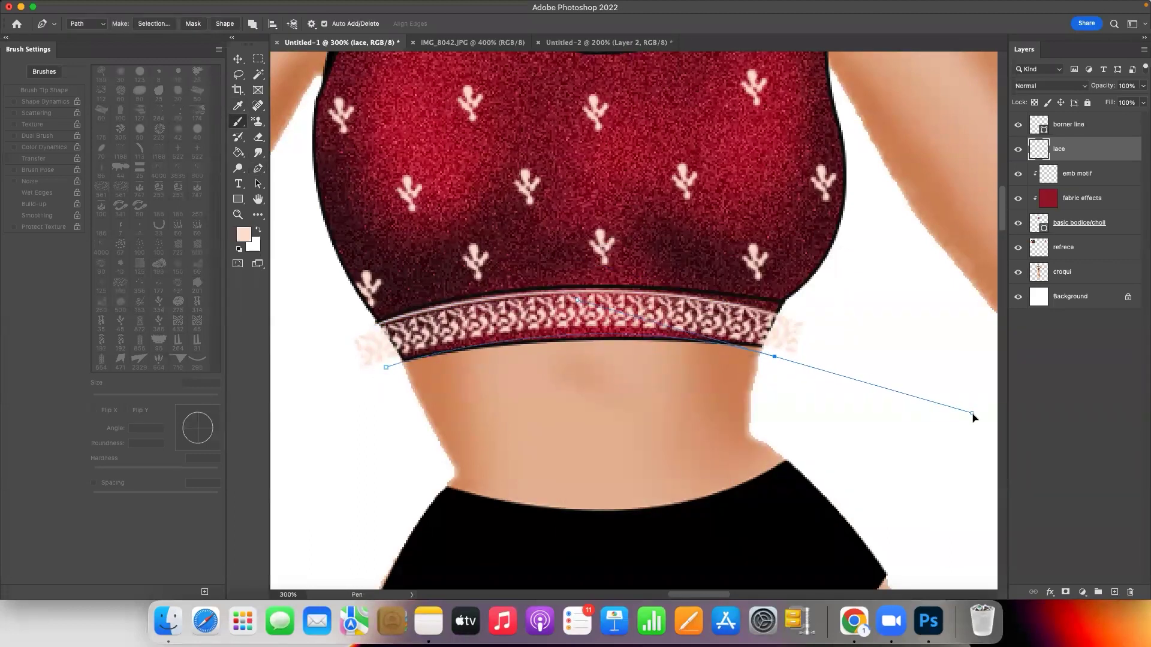
{"action": "right_click", "coordinate": [725, 280]}
{"action": "left_click", "coordinate": [726, 313]}
Step: Clip the lace layer to the choli fabric and zoom out to the whole figure
{"action": "right_click", "coordinate": [1113, 155]}
{"action": "left_click", "coordinate": [1025, 305]}
{"action": "key", "text": "ctrl+0"}
{"action": "key", "text": "ctrl+1"}
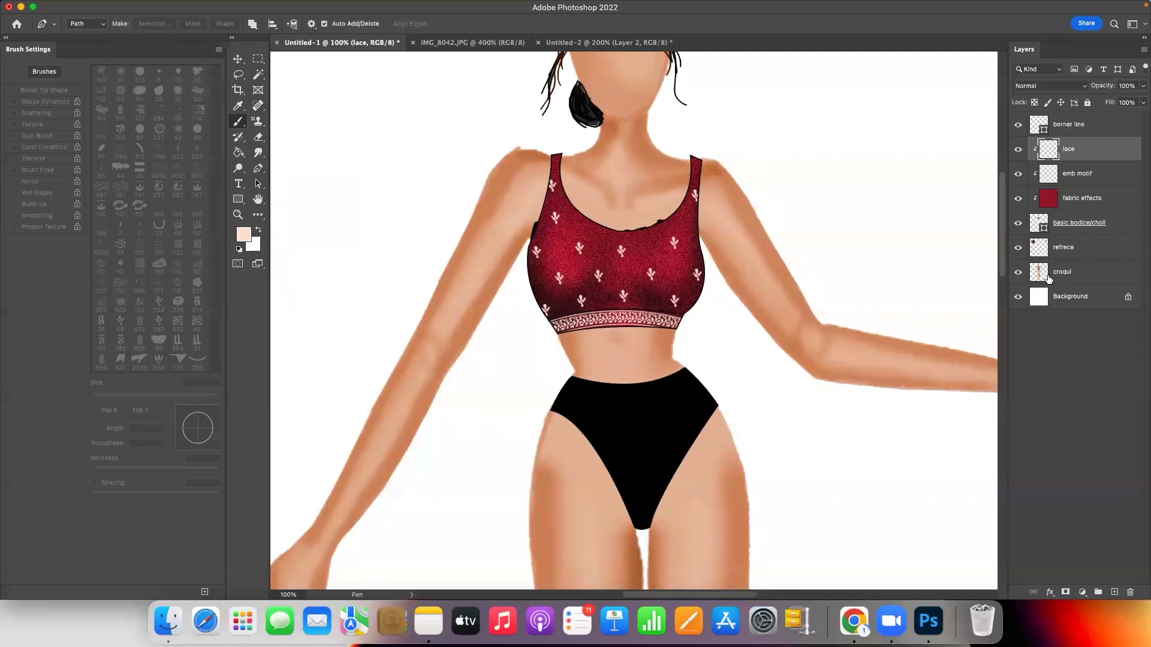
Step: Check the Paths panel on the croqui layer, then switch to the IMG_8042 embroidery photo
{"action": "left_click", "coordinate": [1048, 274]}
{"action": "left_click", "coordinate": [406, 7]}
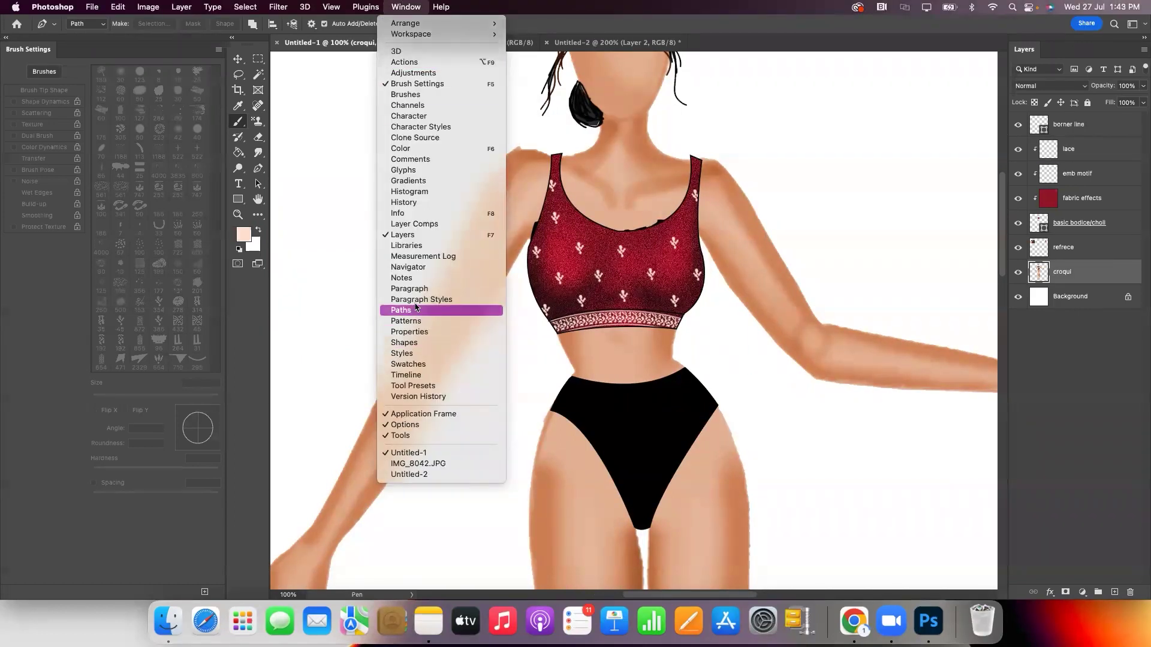
{"action": "left_click", "coordinate": [401, 309]}
{"action": "left_click_drag", "start_coordinate": [394, 264], "coordinate": [419, 250]}
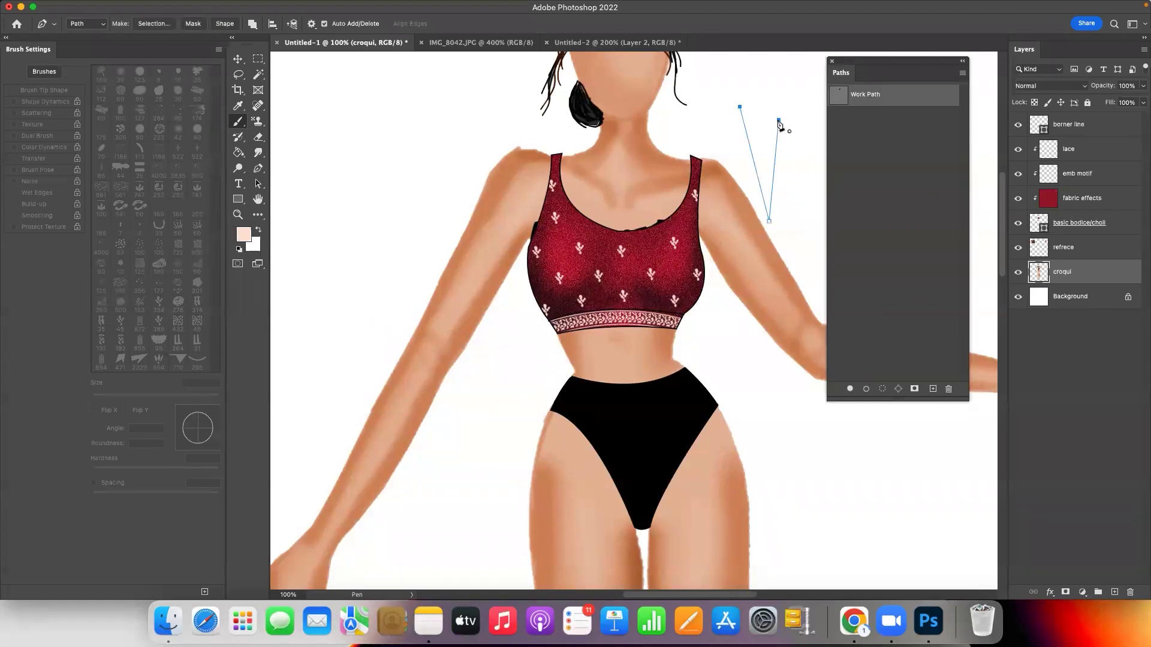
{"action": "left_click", "coordinate": [832, 61]}
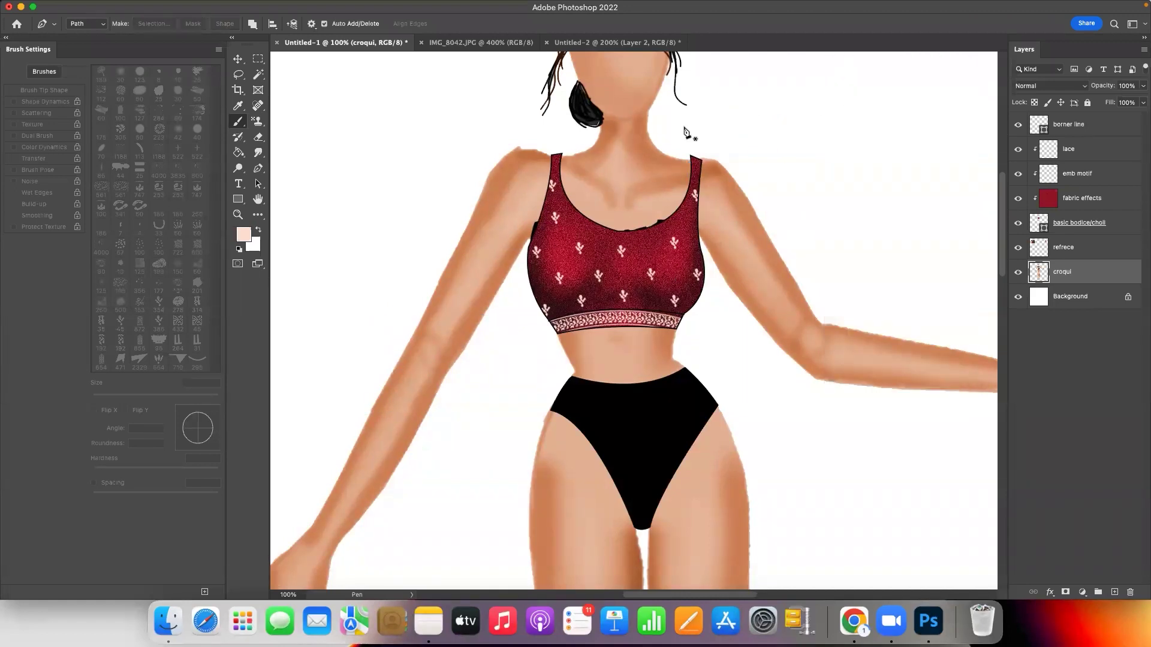
{"action": "key", "text": "ctrl+Tab"}
{"action": "key", "text": "l"}
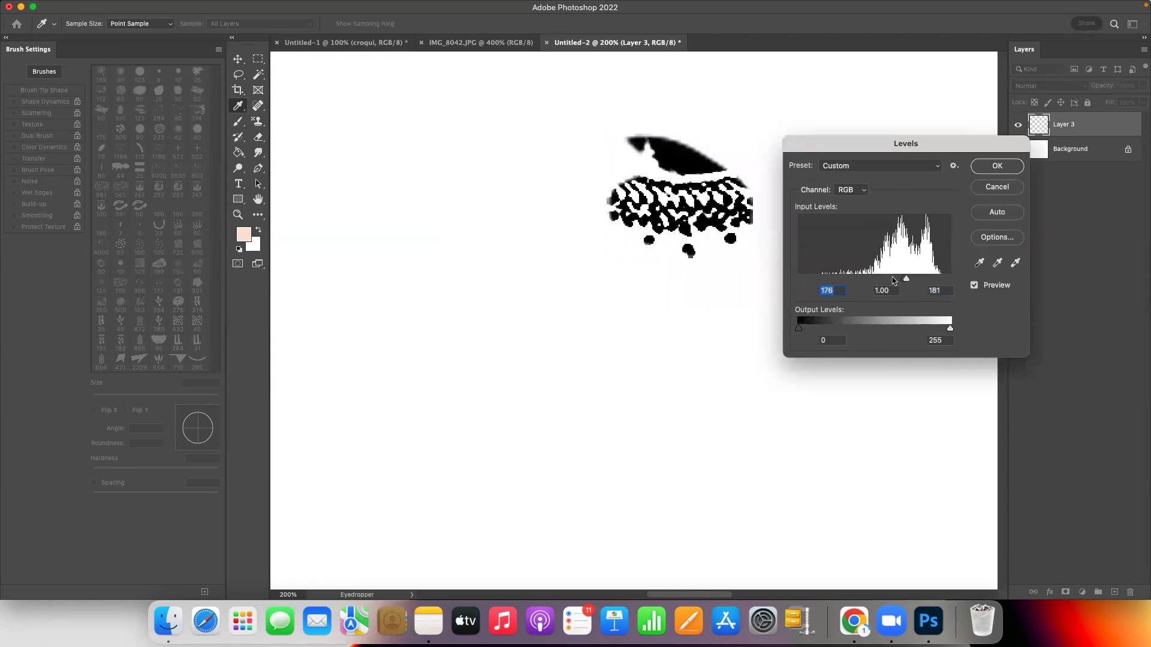
Step: Apply Levels to the third crop and clear the stray dot below the sample
{"action": "left_click", "coordinate": [986, 169]}
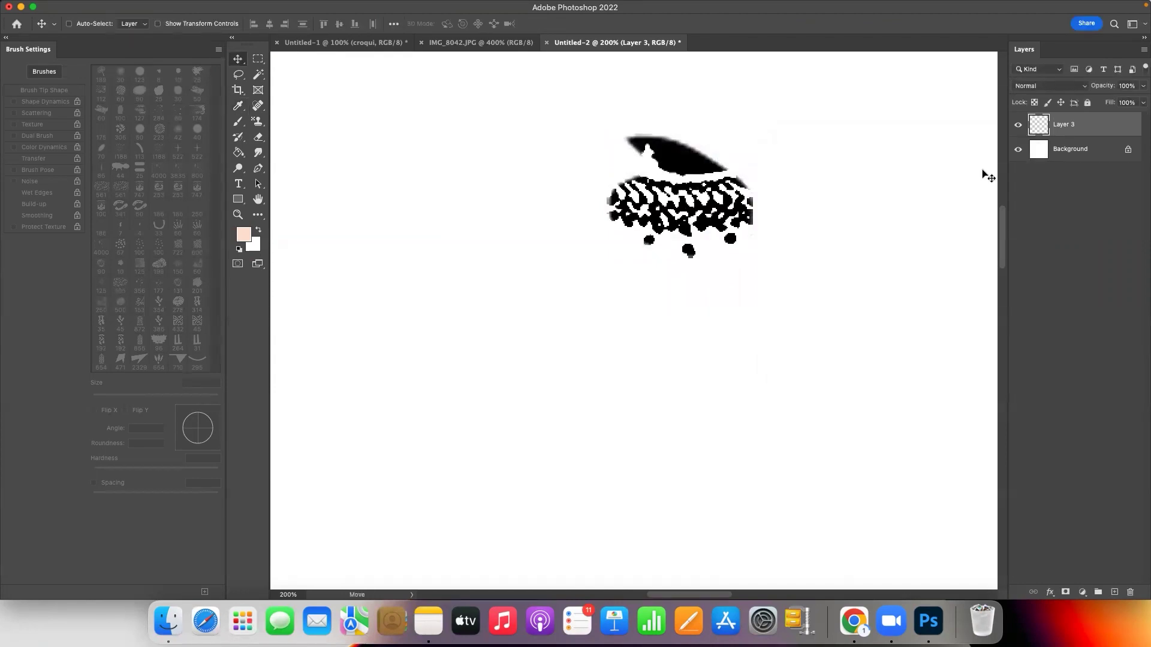
{"action": "key", "text": "l"}
{"action": "left_click_drag", "start_coordinate": [674, 180], "coordinate": [702, 181]}
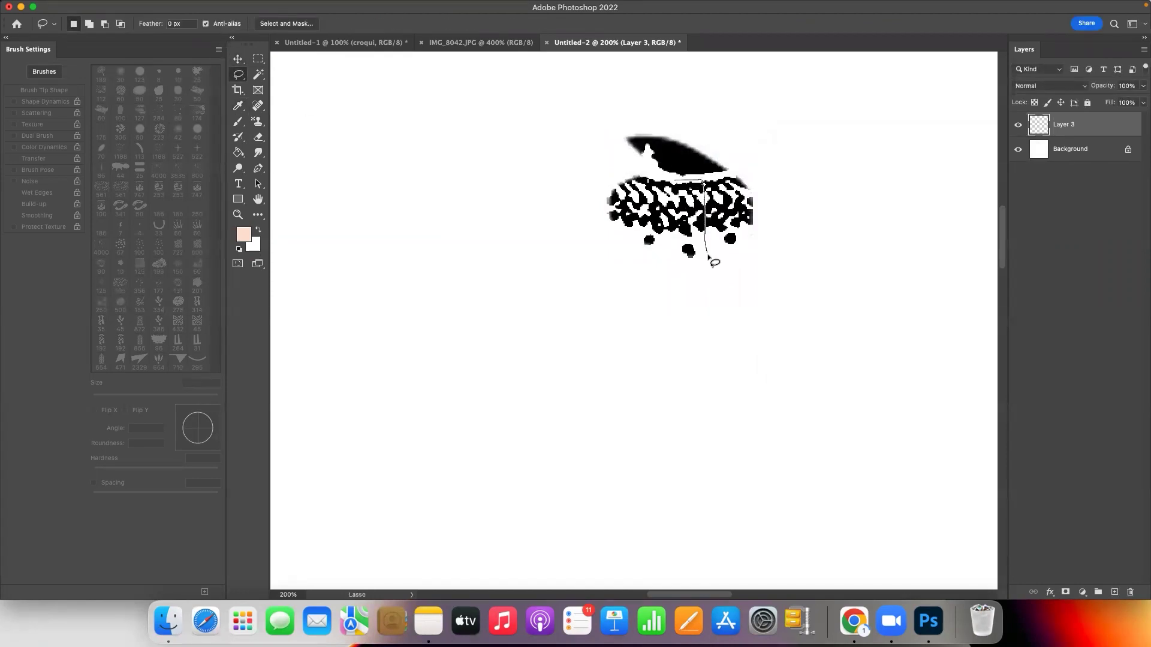
{"action": "left_click", "coordinate": [115, 7]}
{"action": "key", "text": "ctrl+d"}
{"action": "key", "text": "b"}
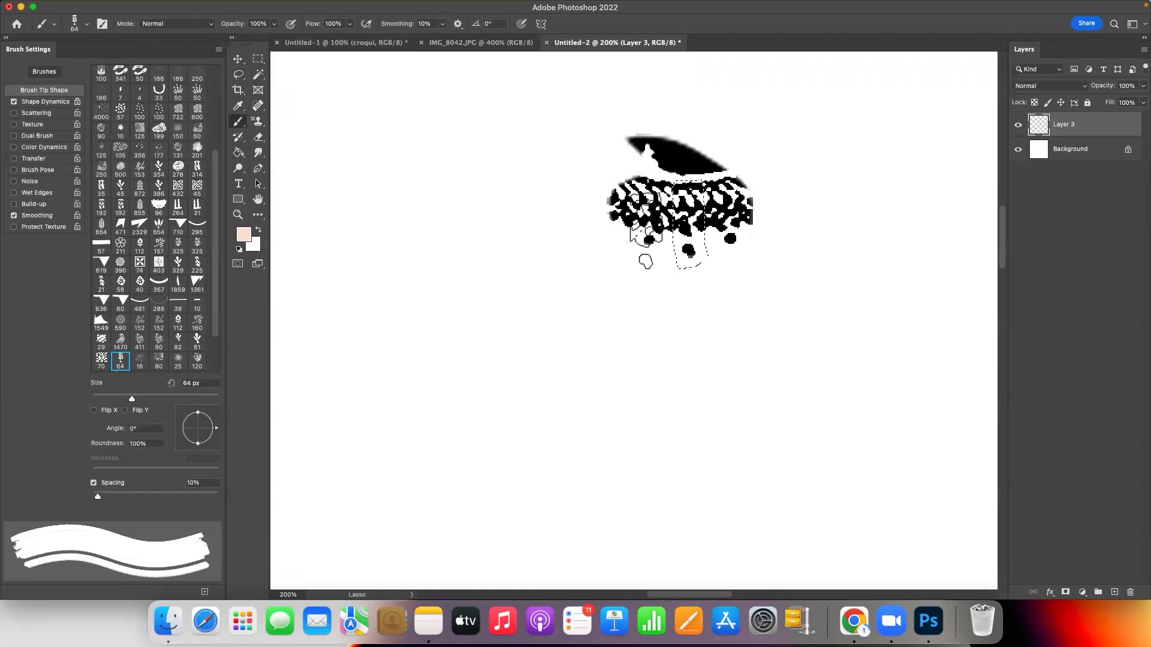
Step: Set brush spacing to 58% and save the lace drawing as brush 'lace brush'
{"action": "left_click", "coordinate": [459, 43]}
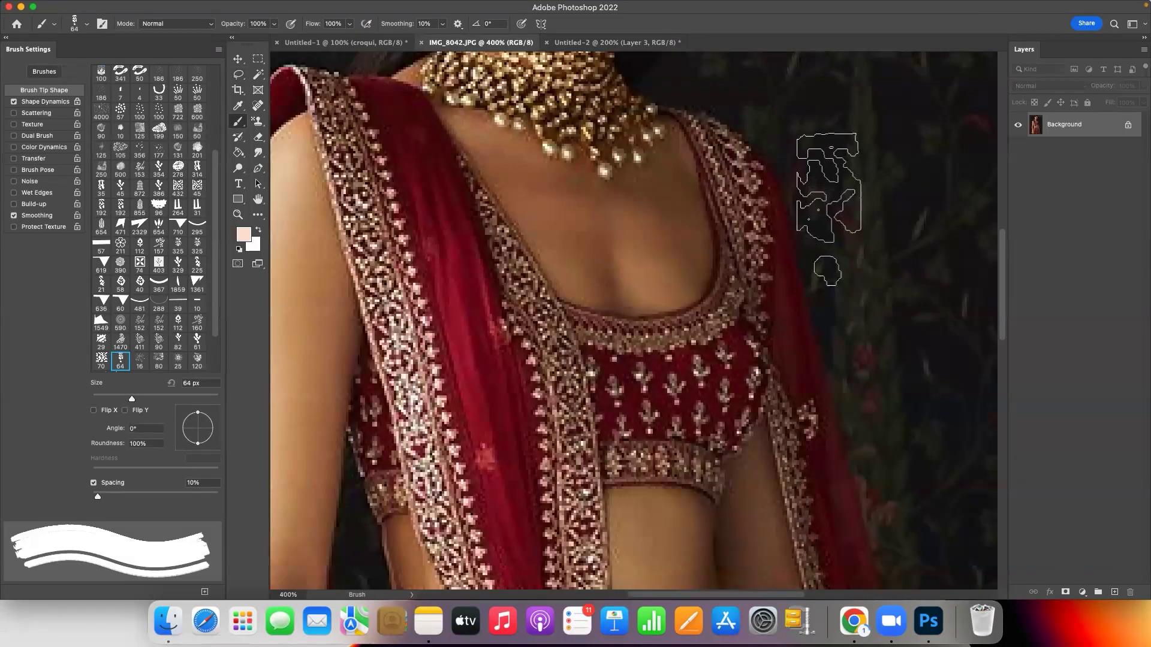
{"action": "left_click", "coordinate": [618, 42]}
{"action": "left_click", "coordinate": [34, 102]}
{"action": "left_click", "coordinate": [38, 90]}
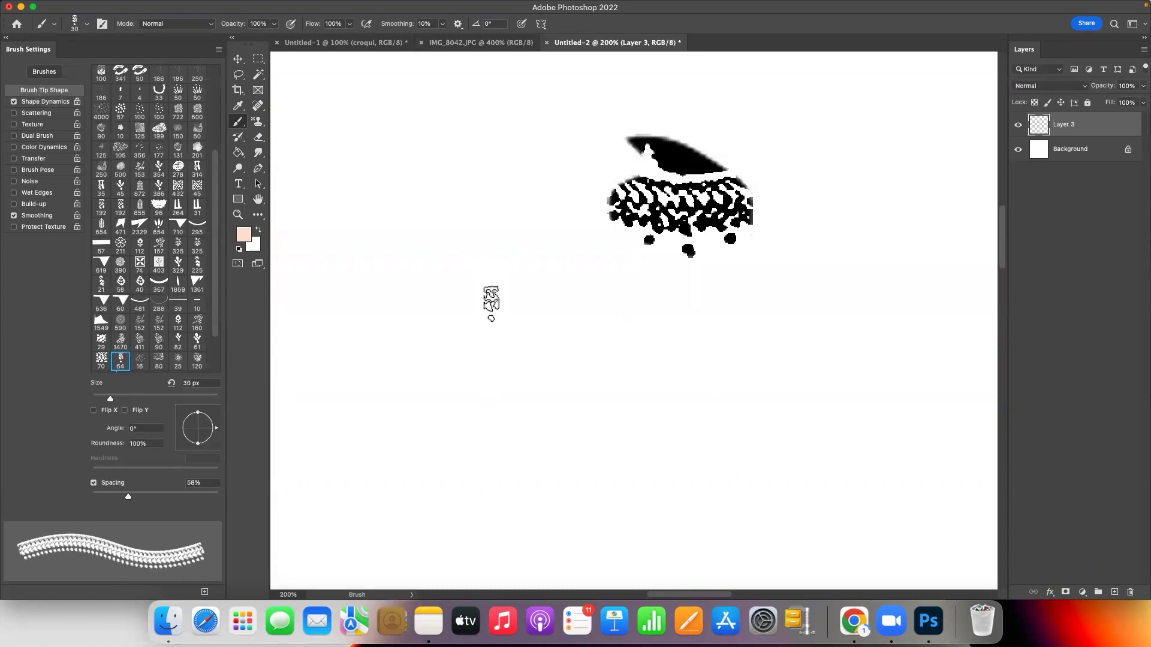
{"action": "left_click", "coordinate": [205, 592]}
{"action": "type", "text": "lace brush"}
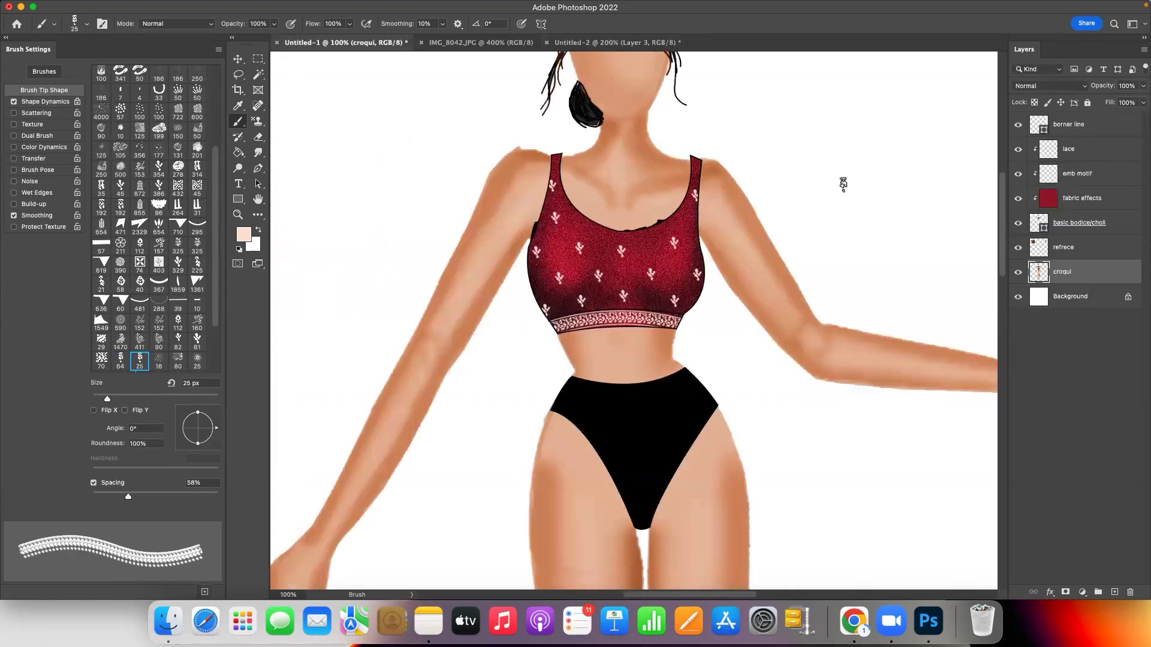
Step: Stroke a strap-to-strap Pen path along the scoop neckline with the lace brush, then delete the path
{"action": "left_click_drag", "start_coordinate": [485, 354], "coordinate": [695, 351]}
{"action": "key", "text": "ctrl+z"}
{"action": "key", "text": "p"}
{"action": "left_click", "coordinate": [402, 148]}
{"action": "left_click_drag", "start_coordinate": [604, 388], "coordinate": [847, 423]}
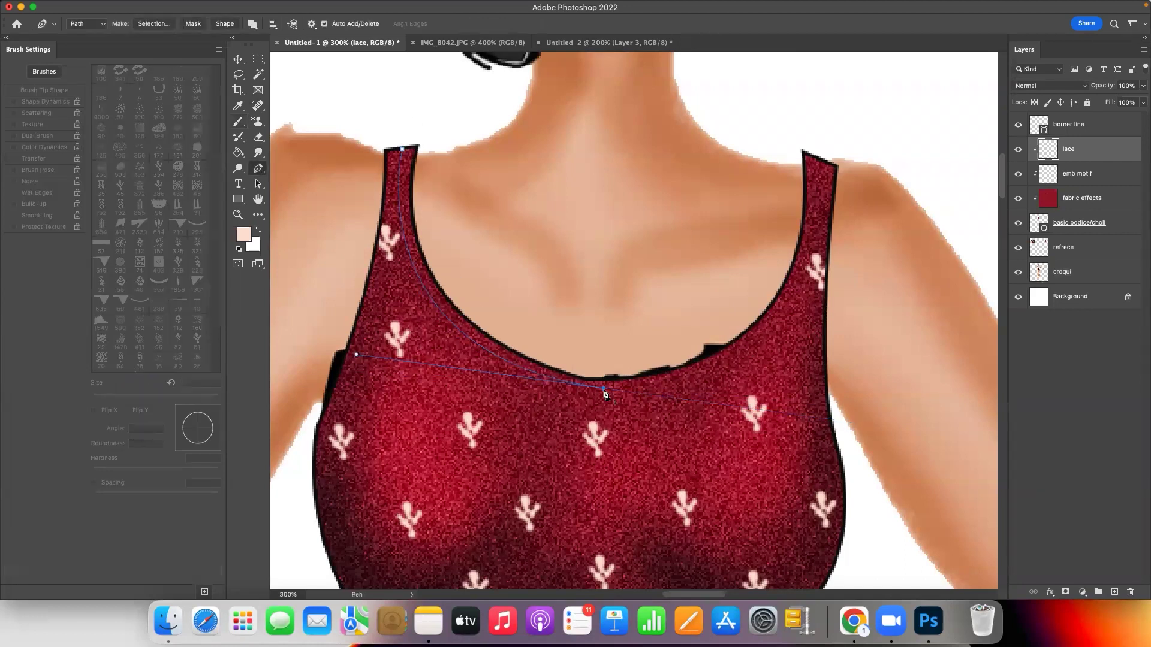
{"action": "key", "text": "ctrl+minus"}
{"action": "left_click_drag", "start_coordinate": [698, 211], "coordinate": [699, 96]}
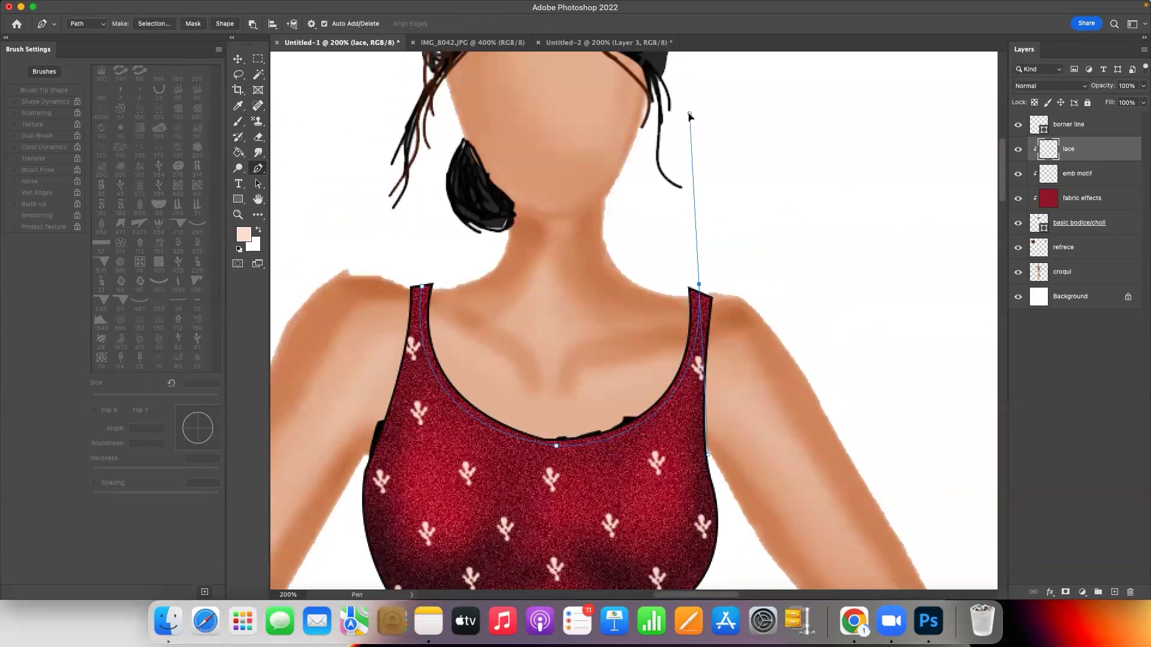
{"action": "right_click", "coordinate": [660, 256]}
{"action": "left_click", "coordinate": [713, 342]}
{"action": "right_click", "coordinate": [711, 269]}
{"action": "left_click", "coordinate": [743, 290]}
Step: Reduce the lace brush to 20 px and zoom in on the bodice
{"action": "key", "text": "ctrl+minus"}
{"action": "key", "text": "ctrl+minus"}
{"action": "key", "text": "ctrl+minus"}
{"action": "key", "text": "ctrl+plus"}
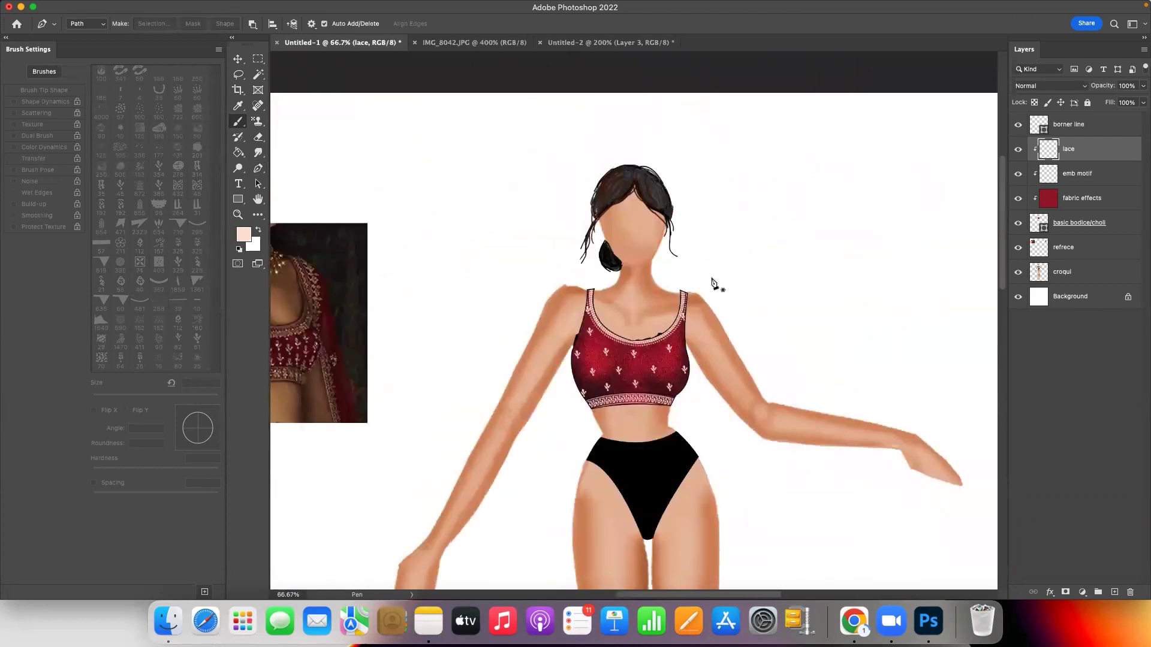
{"action": "key", "text": "ctrl+plus"}
{"action": "key", "text": "ctrl+plus"}
{"action": "key", "text": "ctrl+plus"}
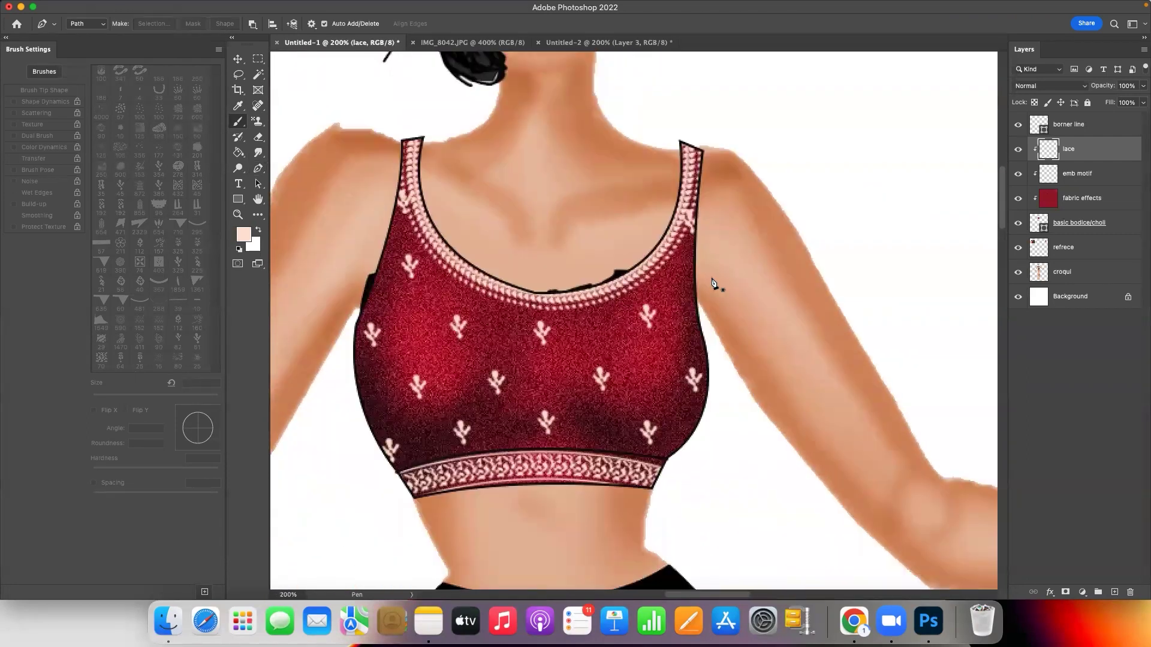
{"action": "key", "text": "alt+bracketleft"}
{"action": "key", "text": "alt+bracketleft"}
{"action": "key", "text": "alt+bracketleft"}
{"action": "key", "text": "b"}
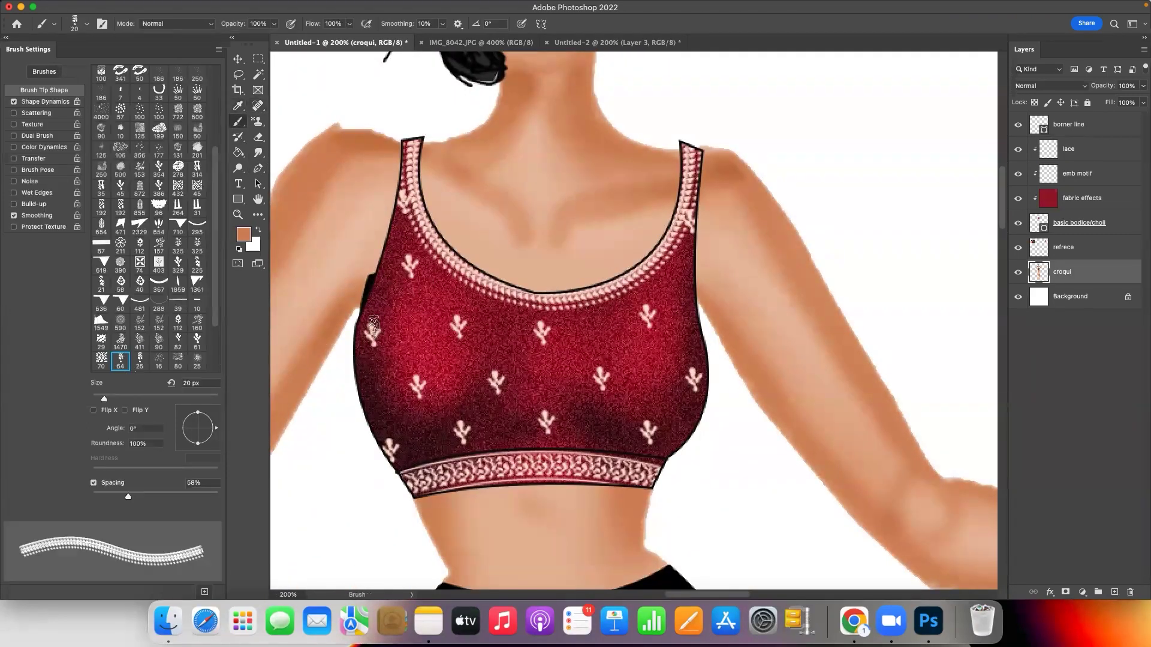
{"action": "key", "text": "ctrl+minus"}
{"action": "key", "text": "ctrl+minus"}
{"action": "key", "text": "ctrl+minus"}
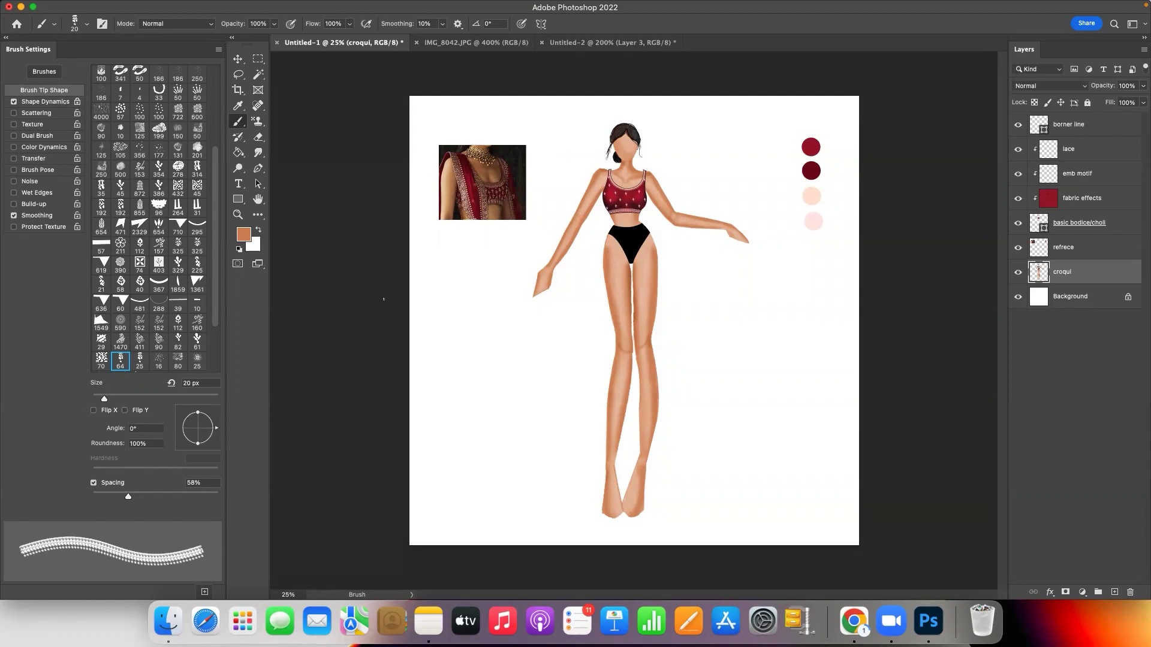
{"action": "key", "text": "super+equal"}
{"action": "key", "text": "super+equal"}
{"action": "key", "text": "super+equal"}
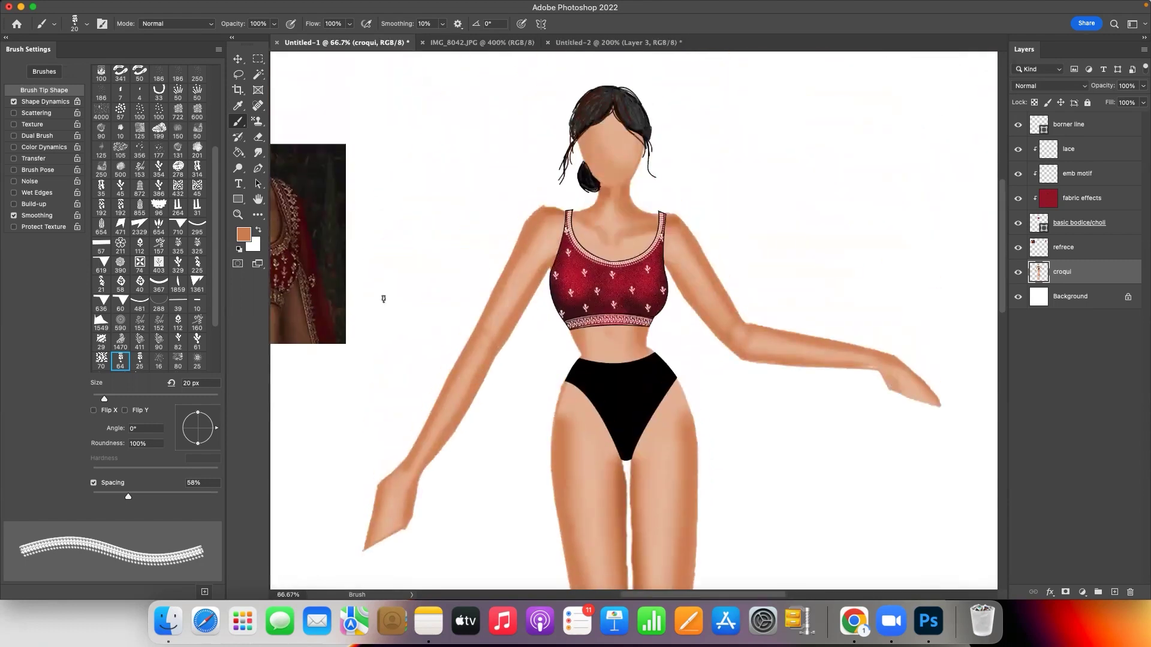
{"action": "key", "text": "super+equal"}
{"action": "key", "text": "super+equal"}
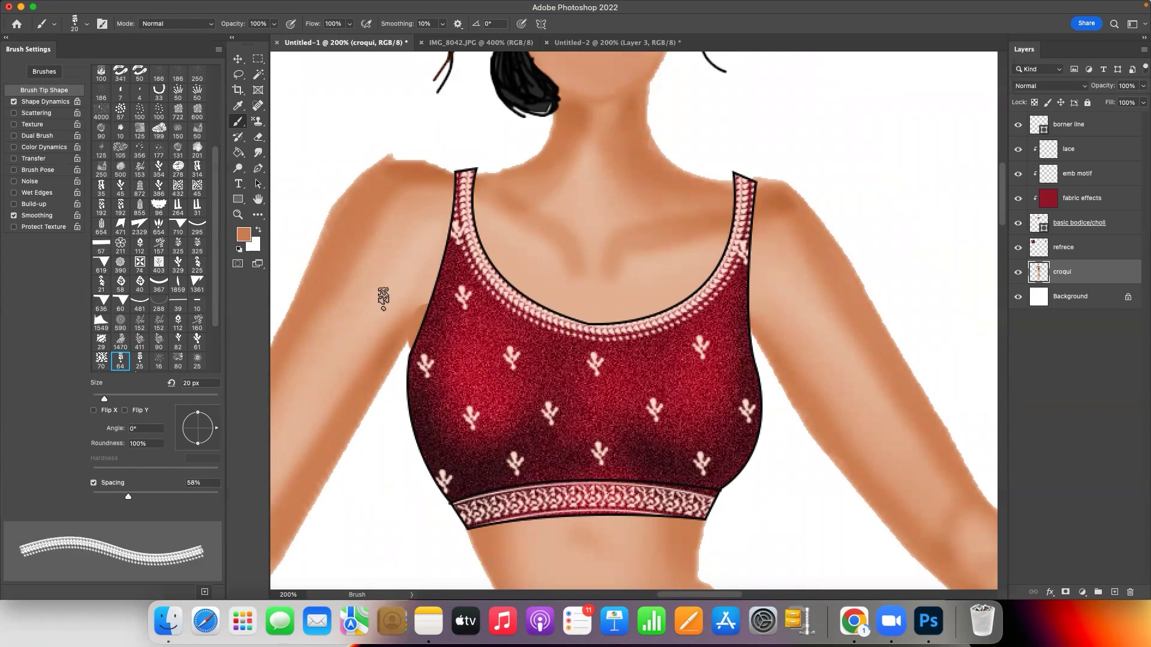
Step: Add Drop Shadow and Bevel & Emboss to the 'emb motif' layer
{"action": "left_click", "coordinate": [1077, 174]}
{"action": "left_click", "coordinate": [1050, 592]}
{"action": "left_click", "coordinate": [1073, 637]}
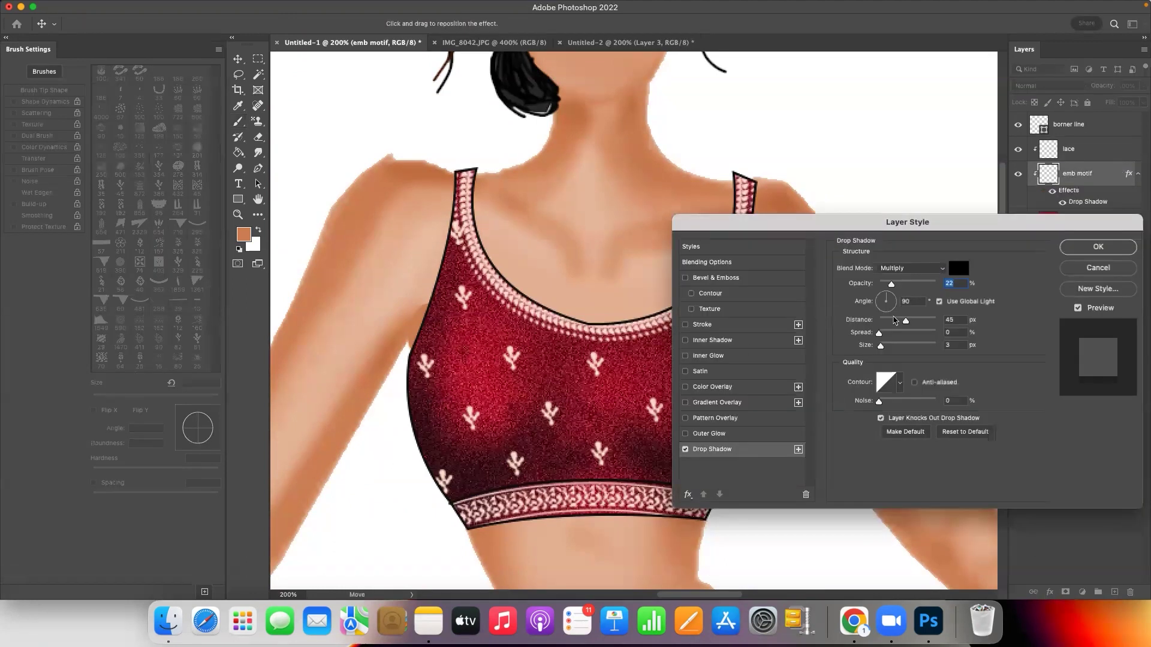
{"action": "left_click", "coordinate": [727, 278]}
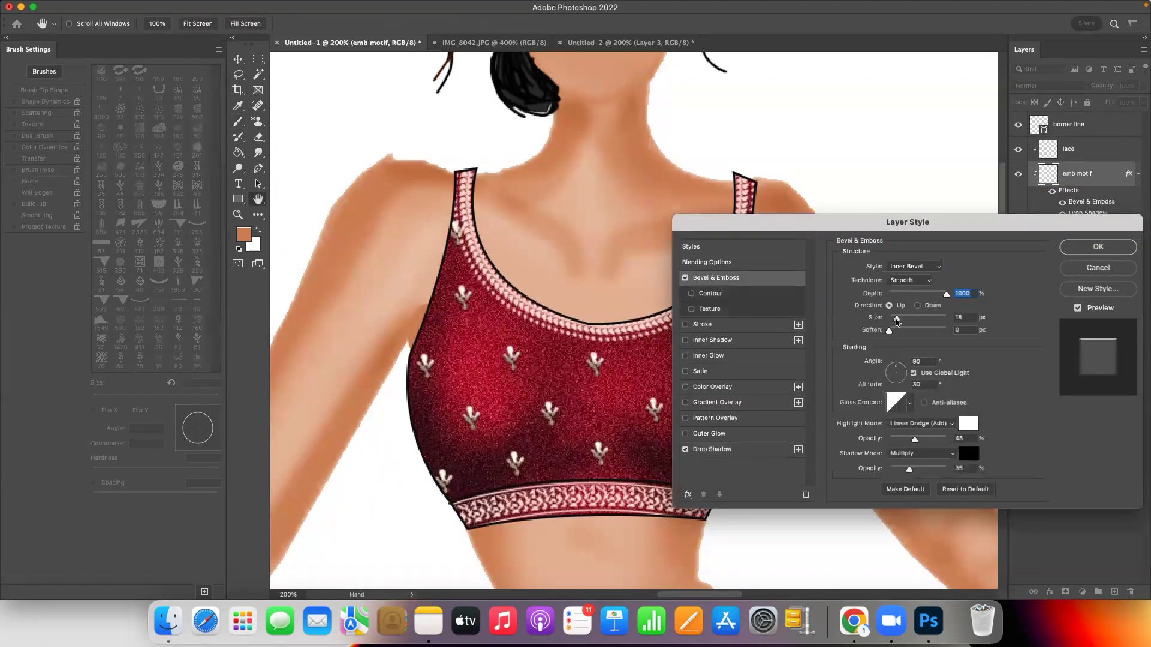
{"action": "left_click", "coordinate": [1088, 247]}
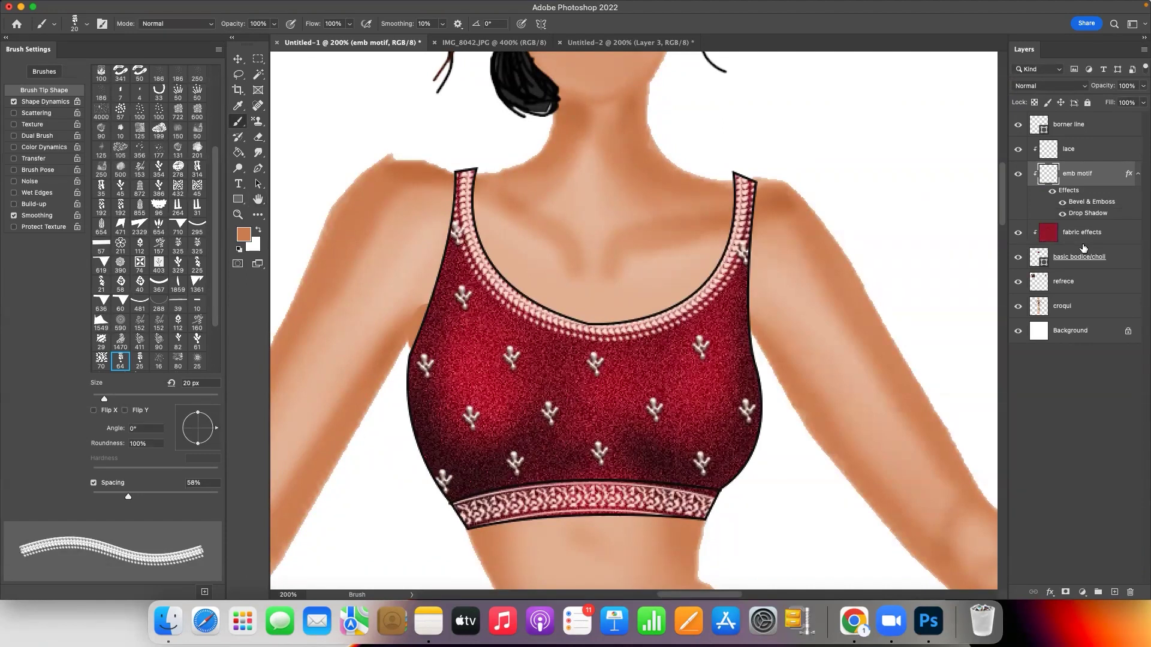
Step: Add Drop Shadow and Bevel & Emboss to the 'lace' layer
{"action": "left_click", "coordinate": [1068, 149]}
{"action": "left_click", "coordinate": [1050, 592]}
{"action": "left_click", "coordinate": [1073, 637]}
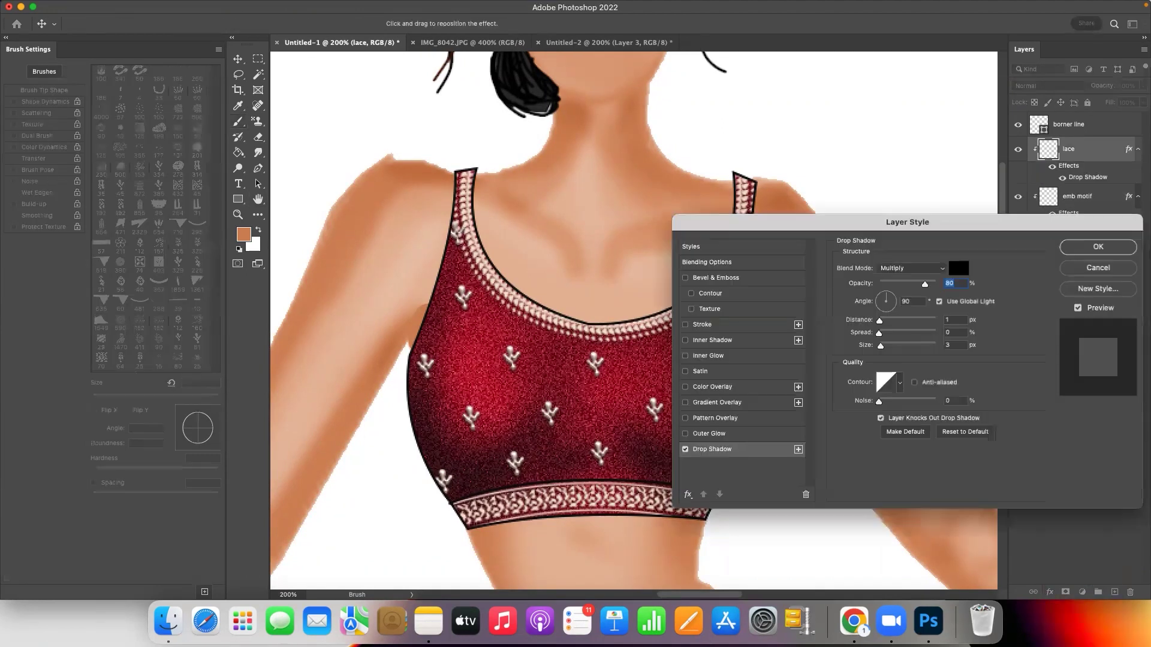
{"action": "left_click", "coordinate": [736, 280]}
{"action": "left_click", "coordinate": [1117, 247]}
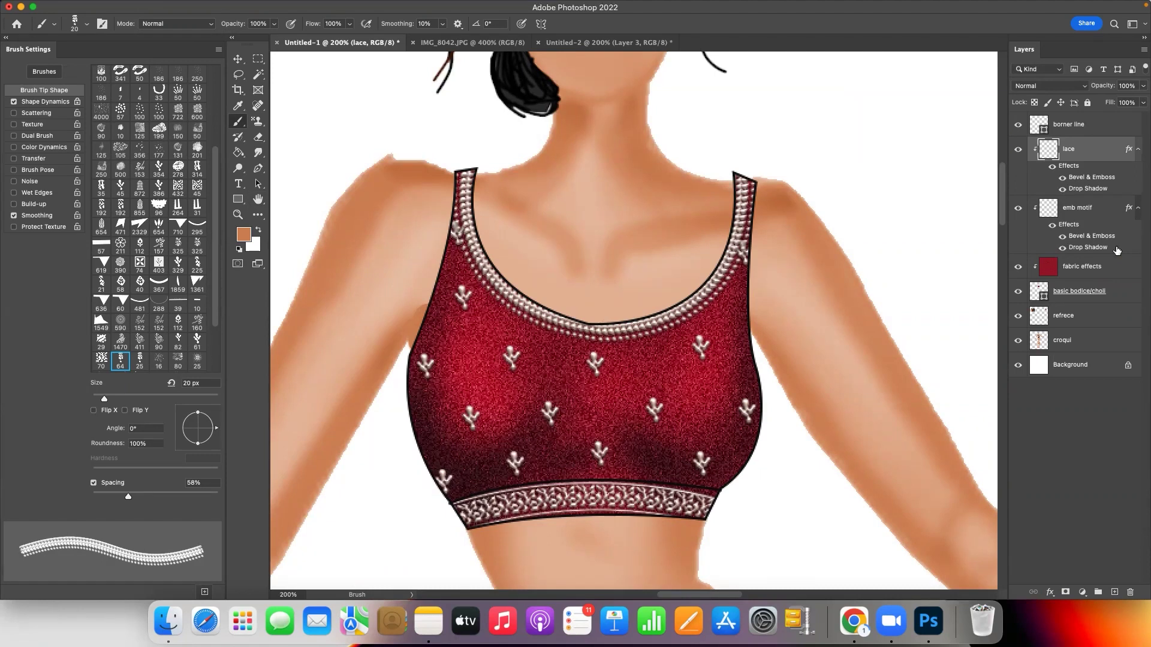
{"action": "scroll", "coordinate": [612, 267], "scroll_direction": "down", "scroll_amount": 5}
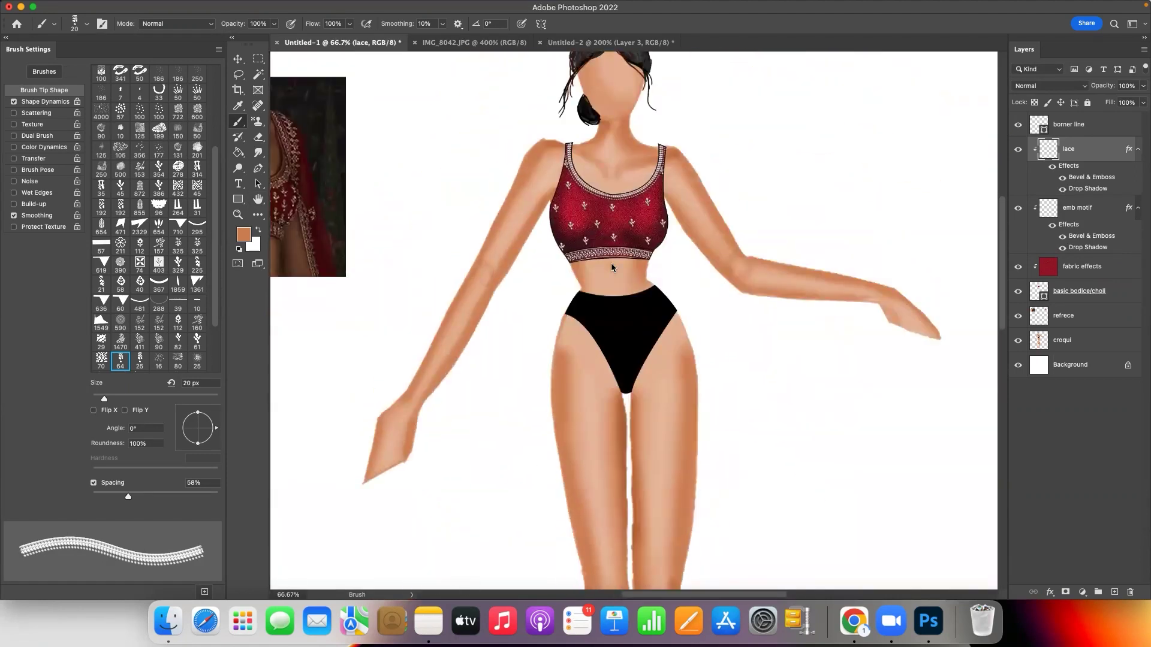
Step: Hide the lace layer's effects to compare, then bring up its Drop Shadow settings
{"action": "left_click", "coordinate": [1053, 169]}
{"action": "scroll", "coordinate": [670, 162], "scroll_direction": "up", "scroll_amount": 5}
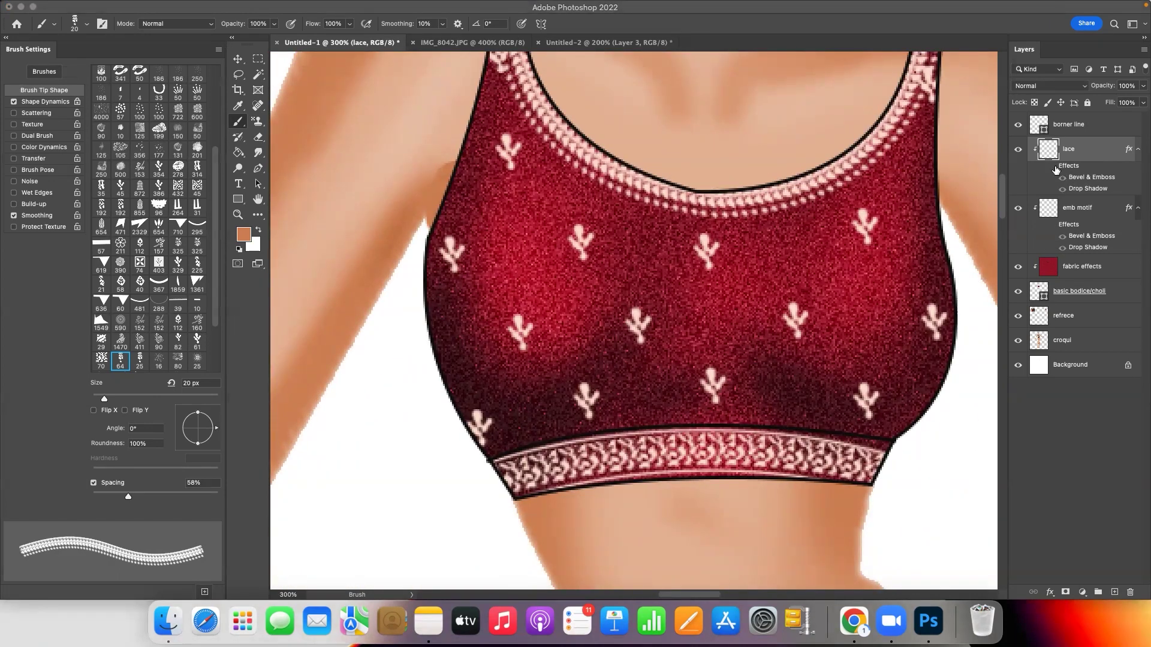
{"action": "left_click", "coordinate": [1049, 592]}
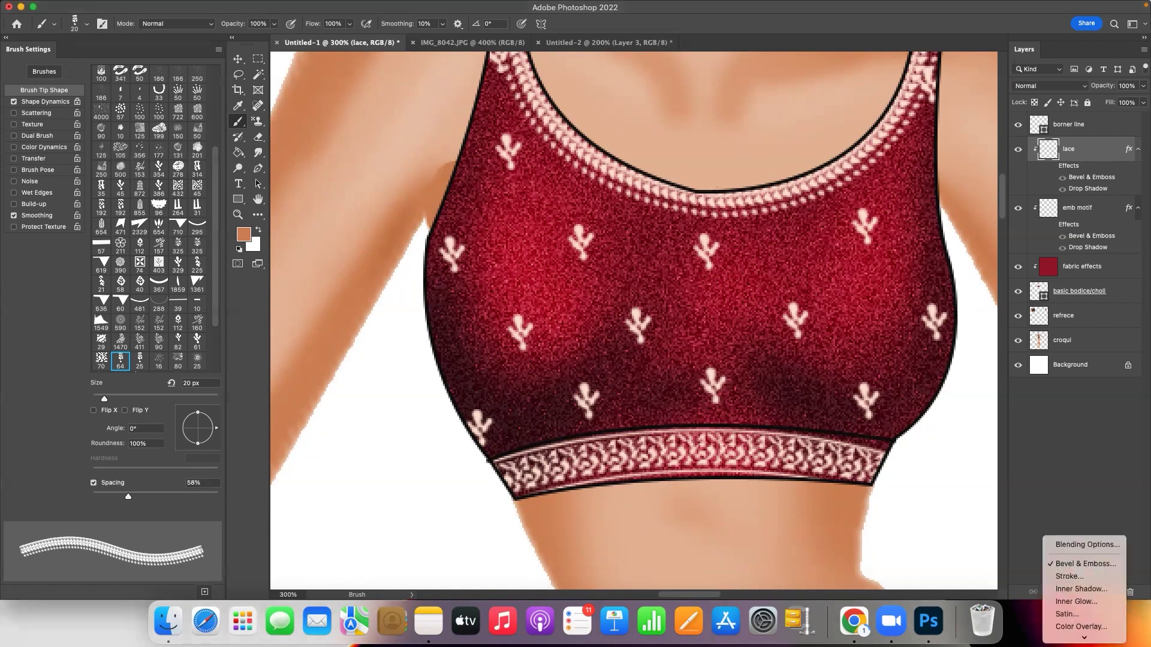
{"action": "left_click", "coordinate": [1067, 626]}
{"action": "key", "text": "super+plus"}
{"action": "scroll", "coordinate": [668, 180], "scroll_direction": "up", "scroll_amount": 5}
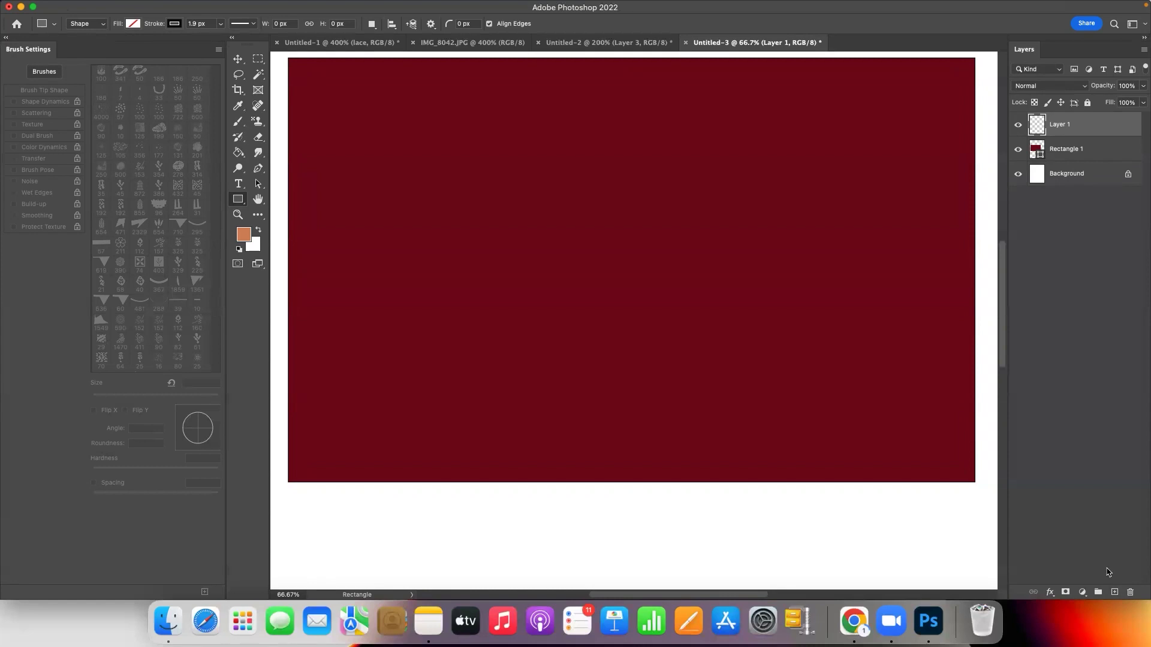
Step: Paint an orange lace-and-bead border across the dark red swatch on Layer 1
{"action": "key", "text": "b"}
{"action": "left_click_drag", "start_coordinate": [306, 295], "coordinate": [791, 246]}
{"action": "key", "text": "super+equal"}
{"action": "key", "text": "super+equal"}
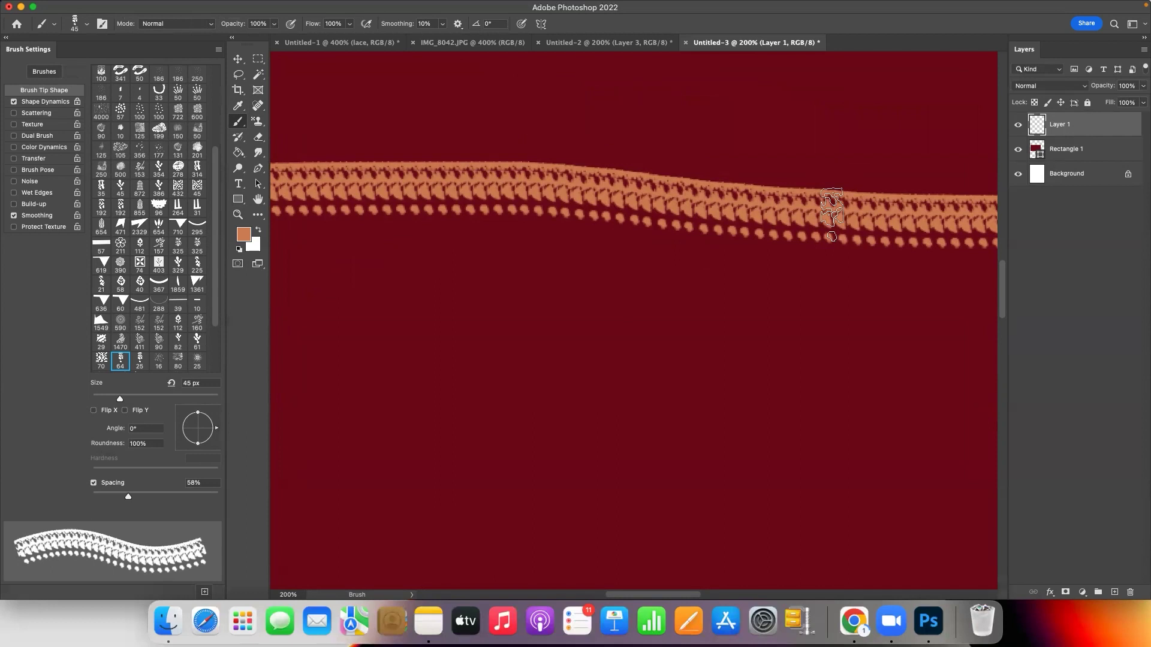
Step: Give the border Drop Shadow and Bevel & Emboss, then return to the croqui artwork
{"action": "left_click", "coordinate": [1050, 592]}
{"action": "left_click", "coordinate": [1062, 610]}
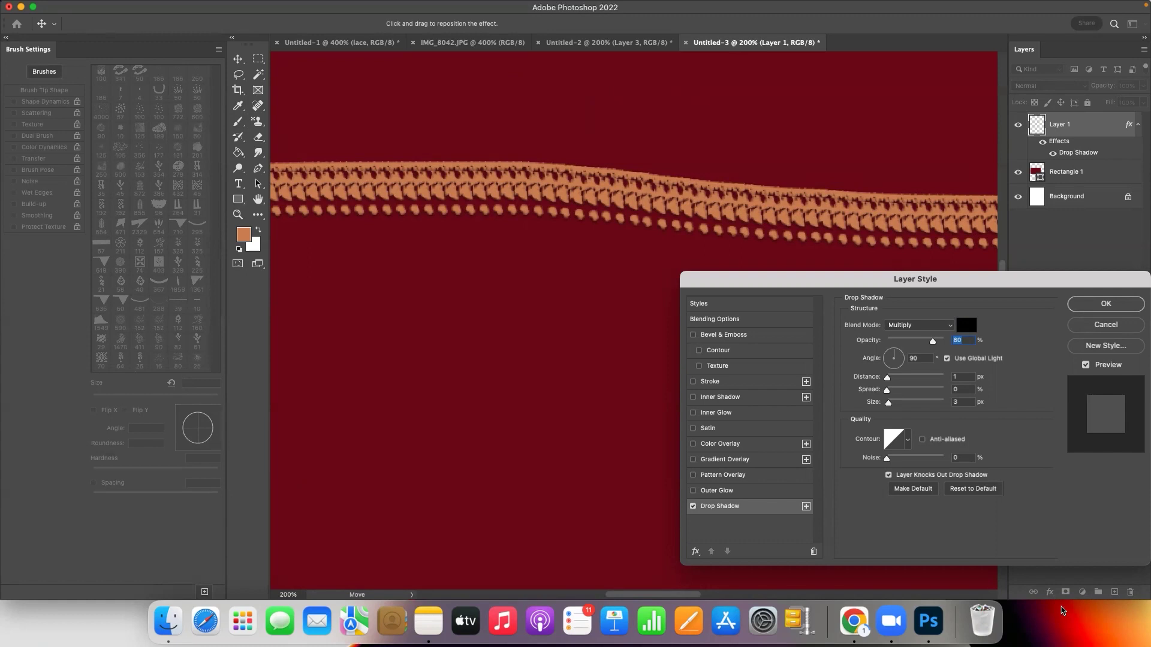
{"action": "left_click", "coordinate": [723, 335]}
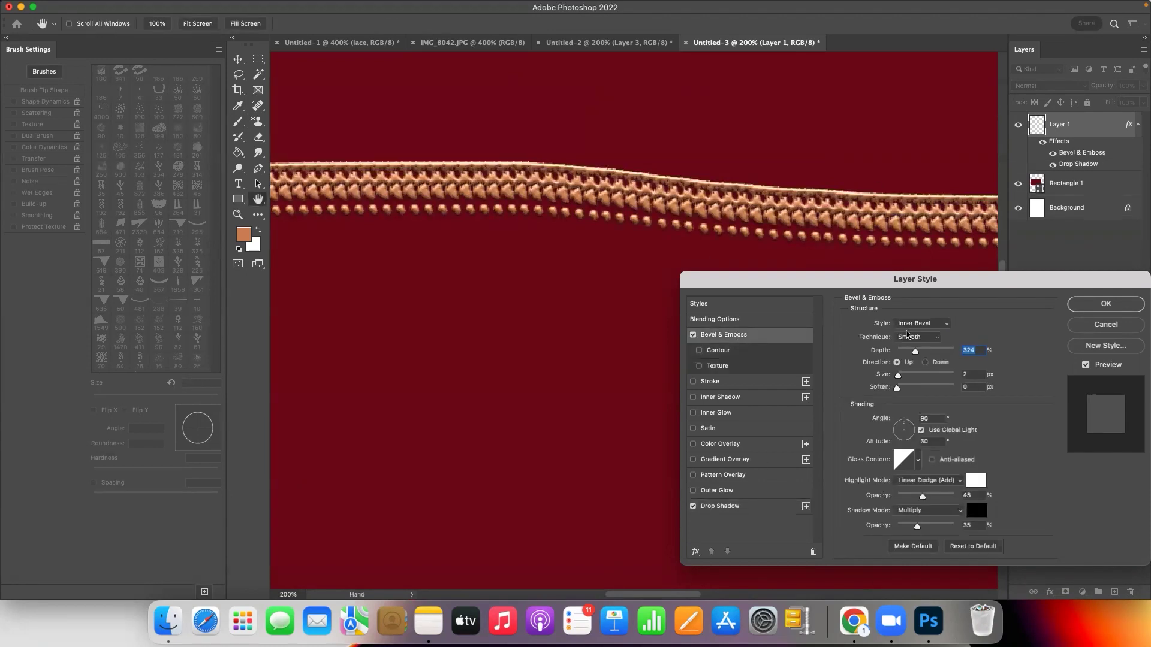
{"action": "left_click", "coordinate": [1121, 303]}
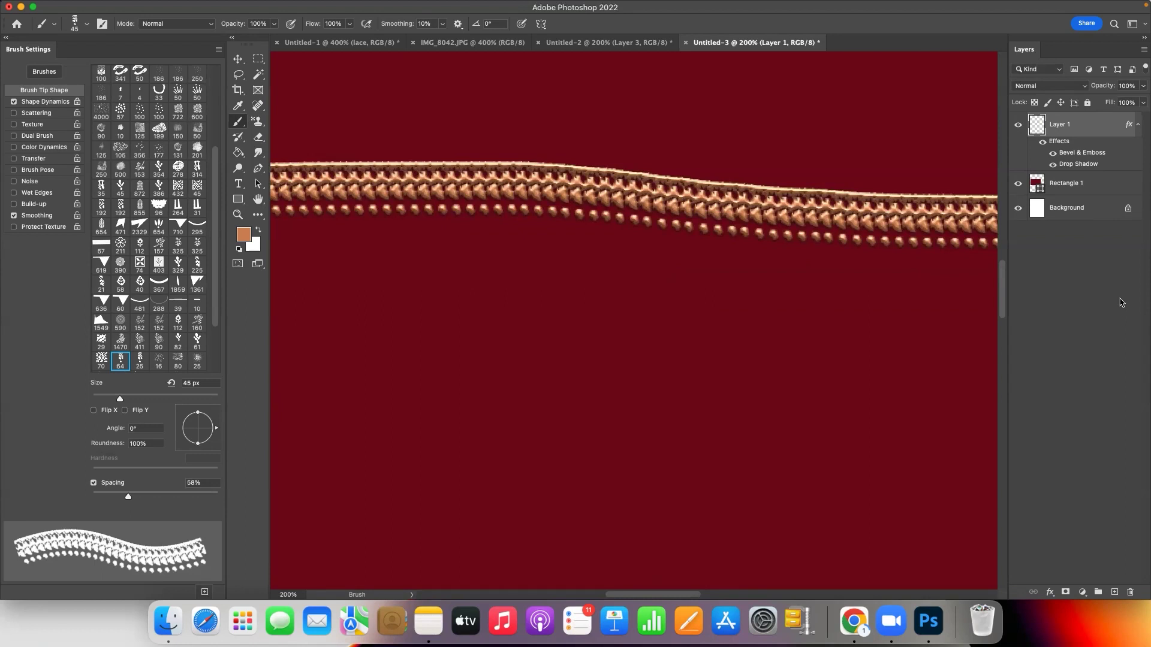
{"action": "key", "text": "ctrl+Tab"}
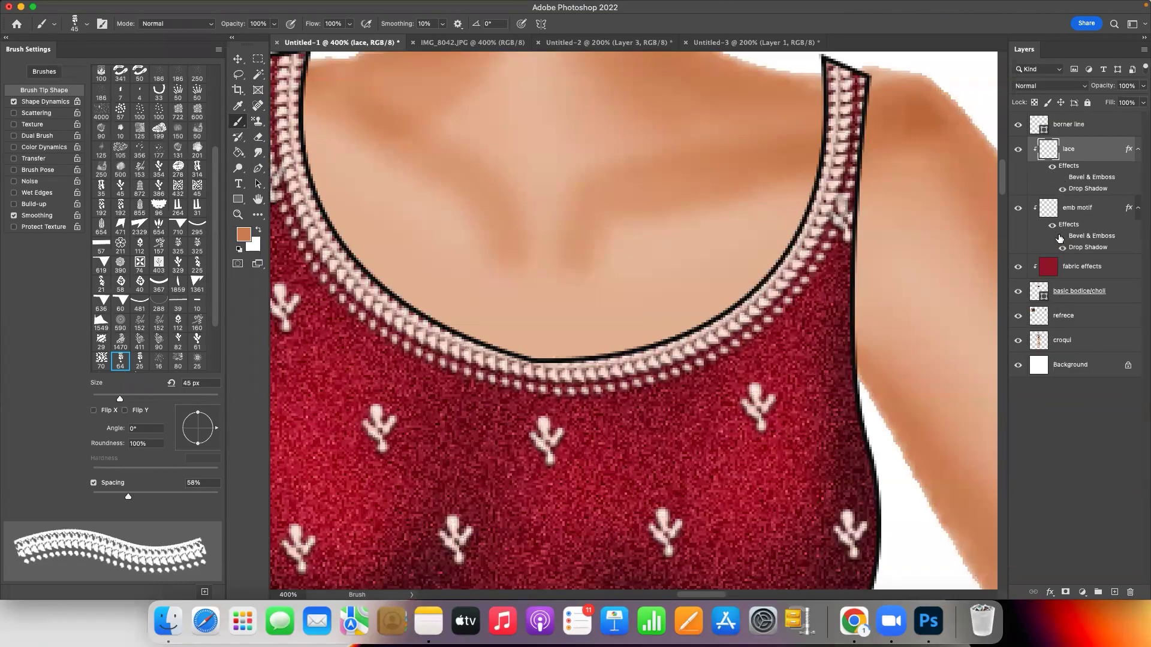
{"action": "key", "text": "ctrl+0"}
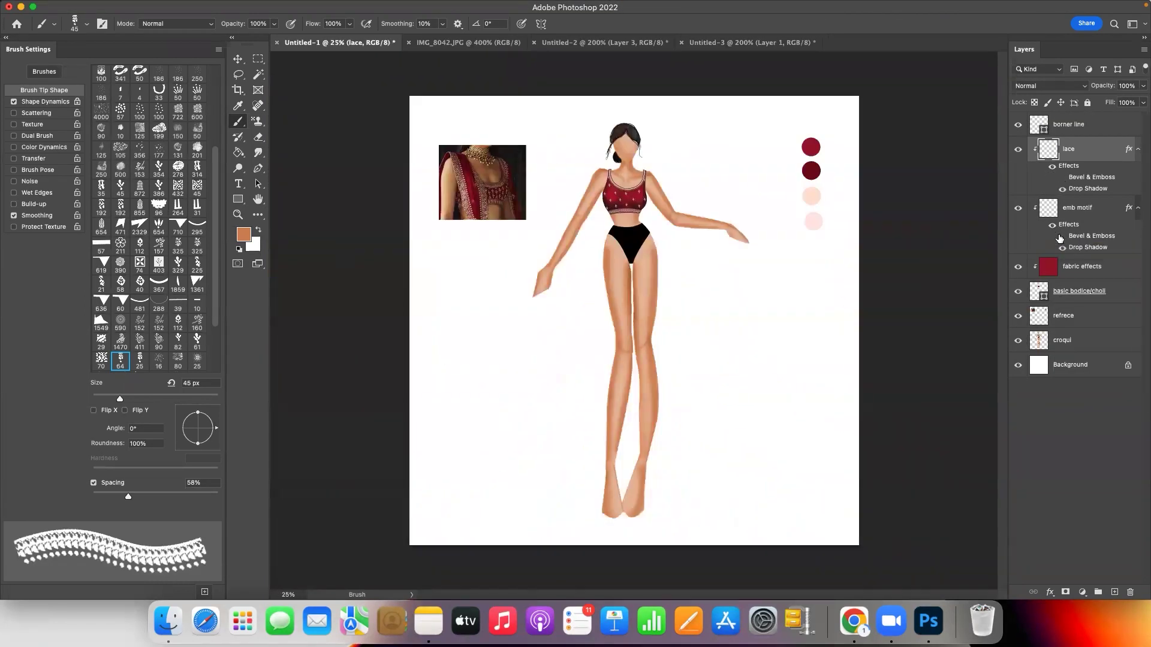